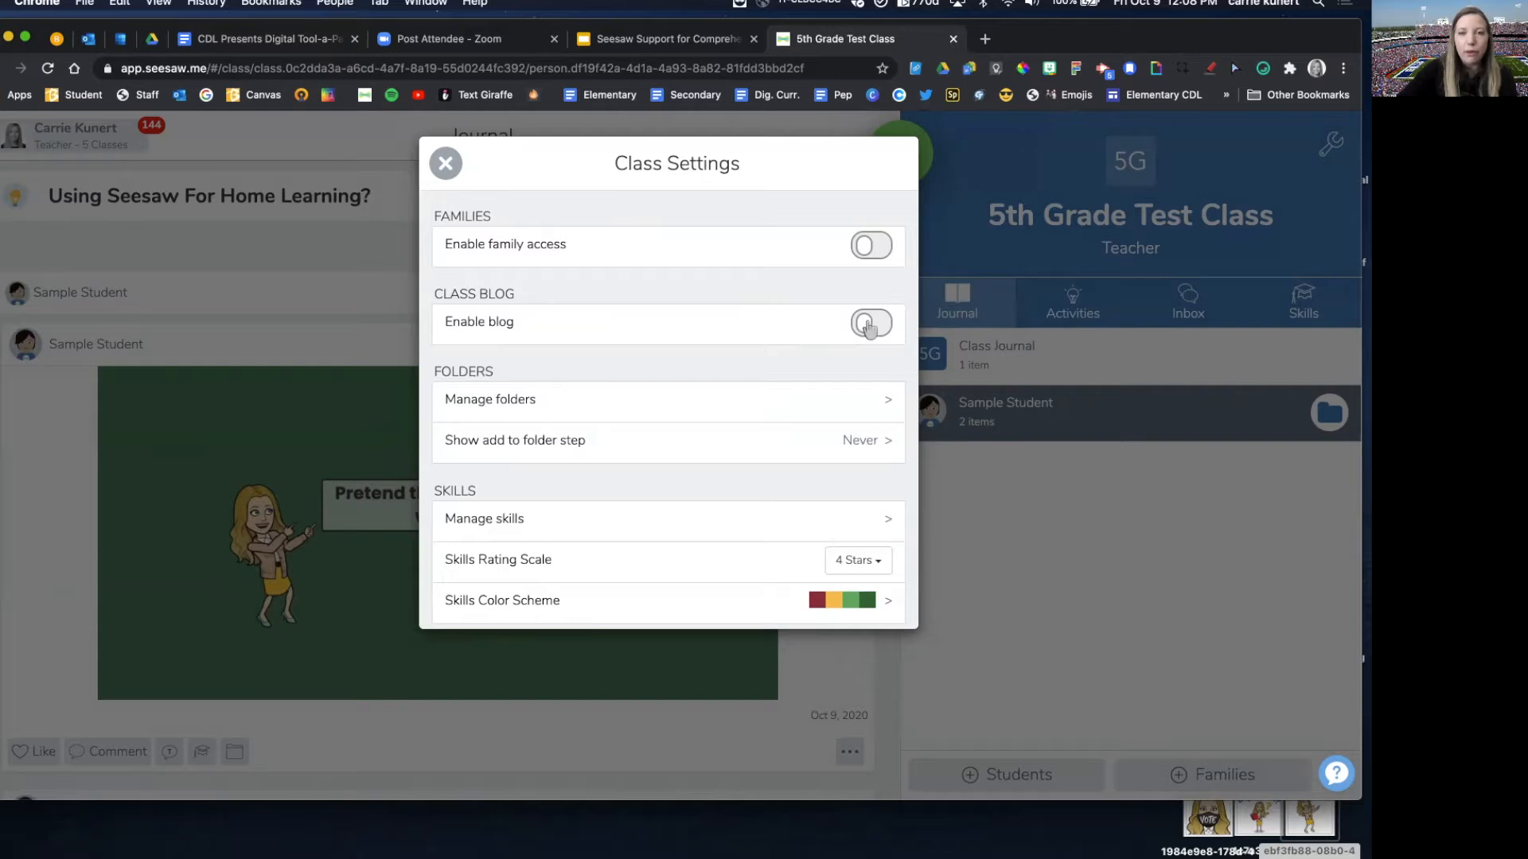
Step: Enable the class blog and set up a public blog named 5th Grade Test Class with the URL ending 5thgradetestclass
left_click(868, 326)
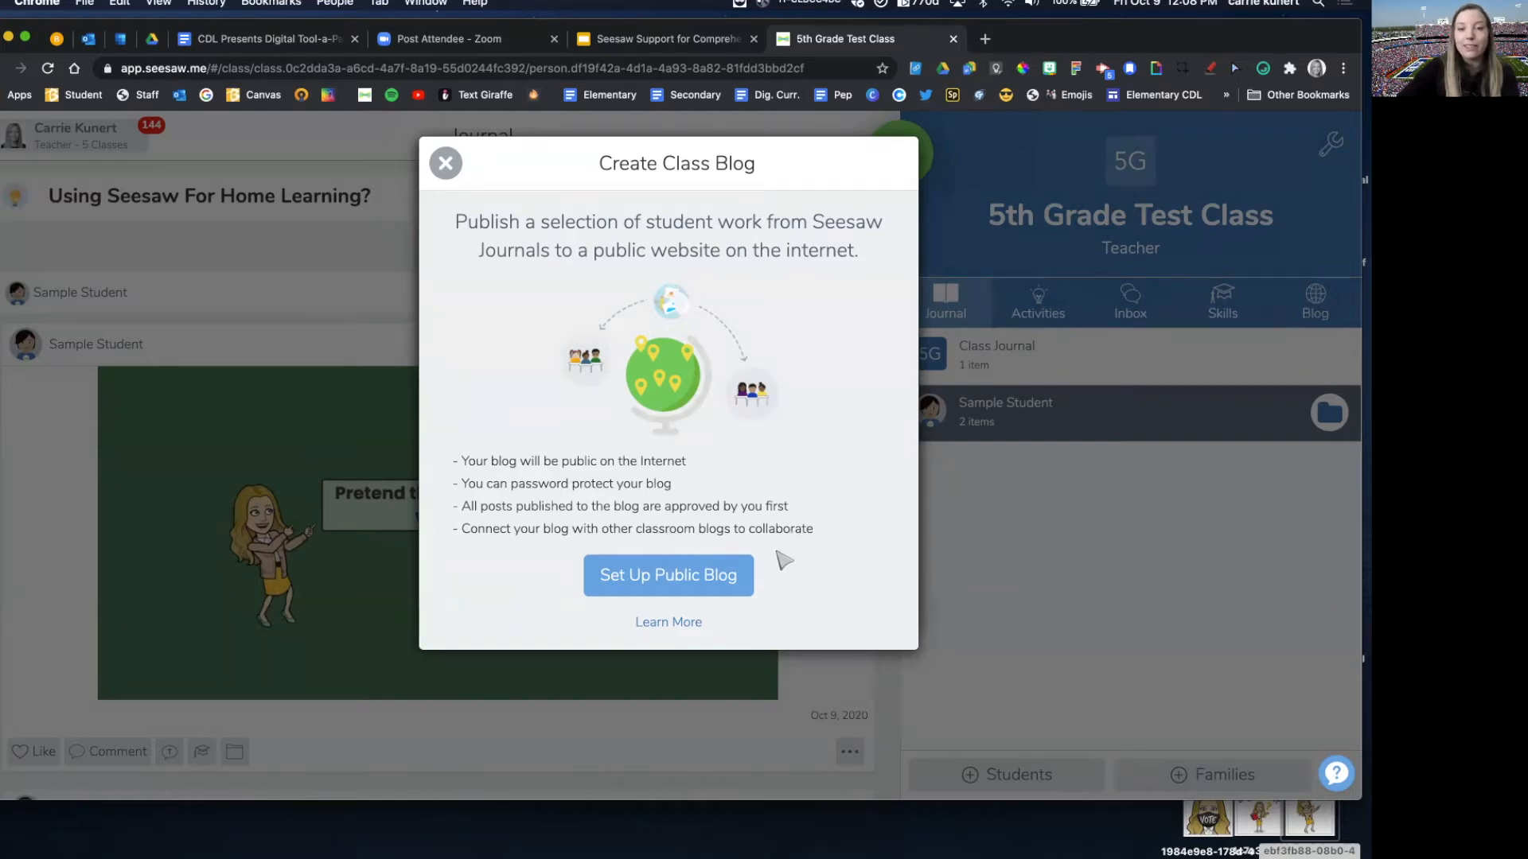
left_click(683, 583)
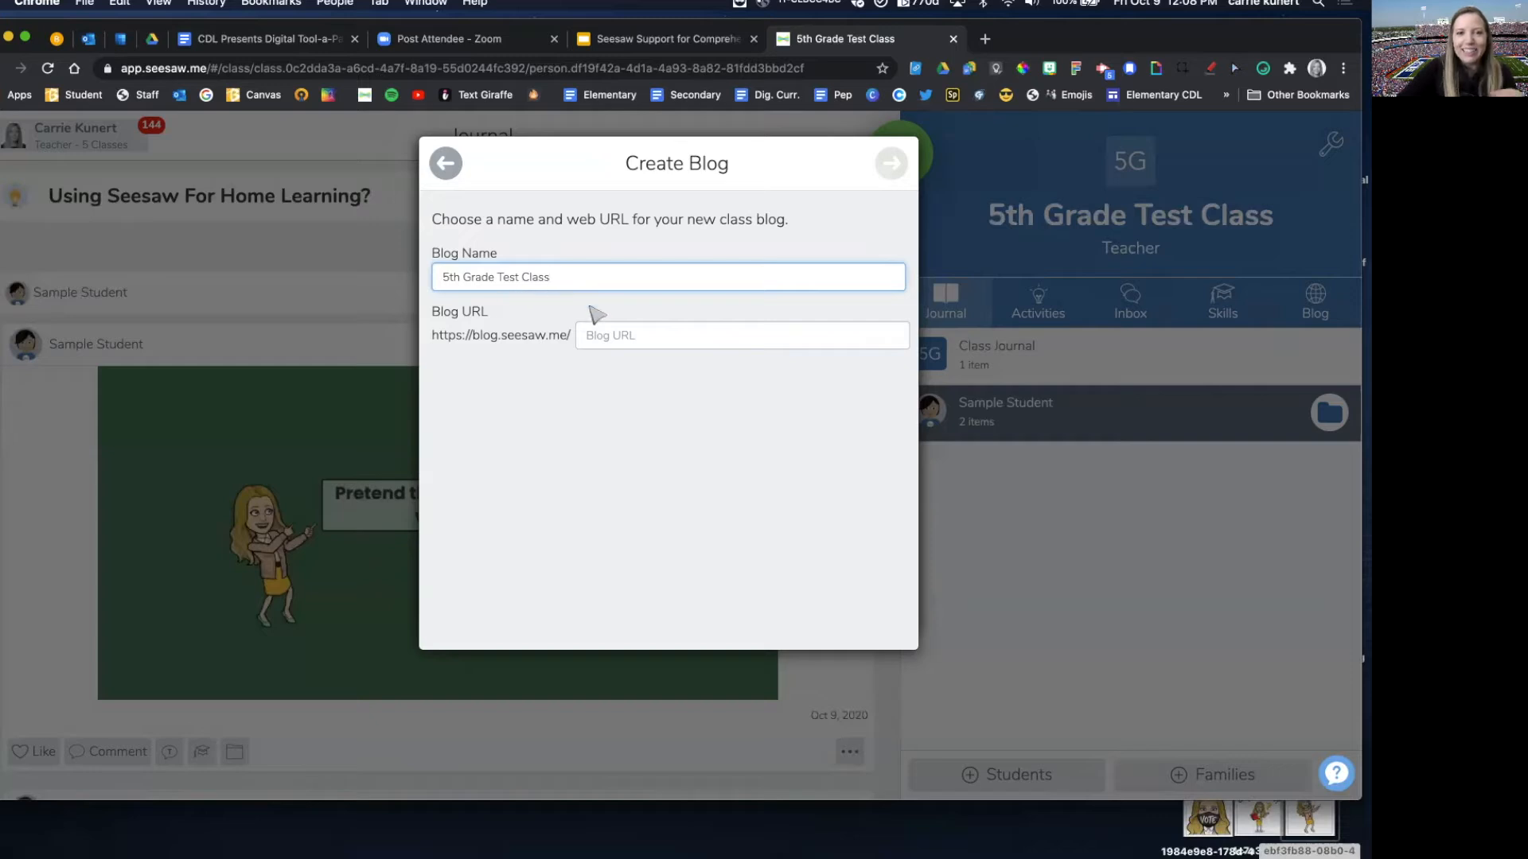
left_click(609, 347)
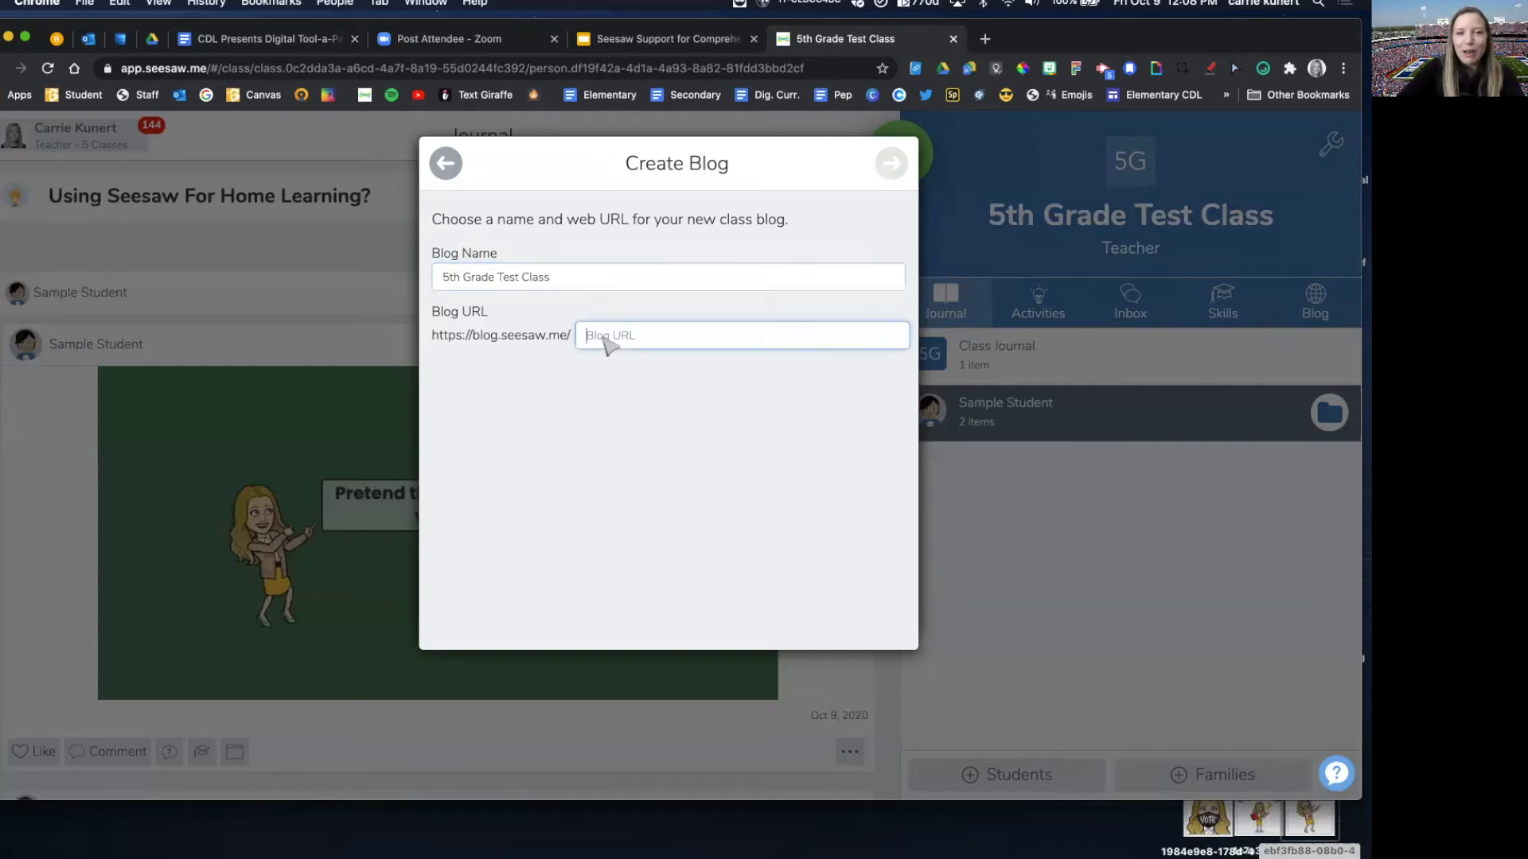
type("th")
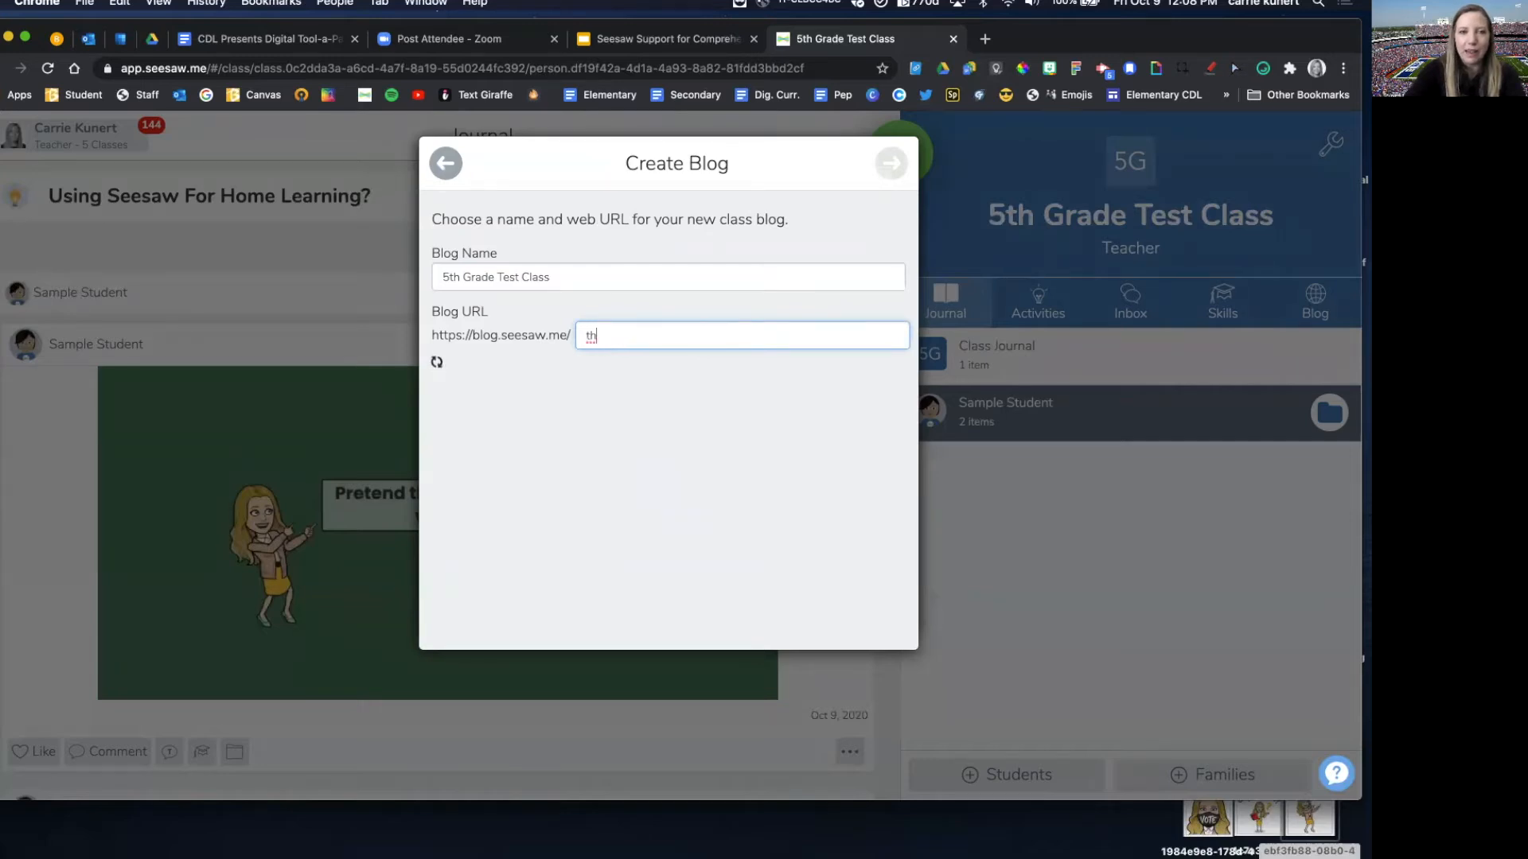
key("BackSpace")
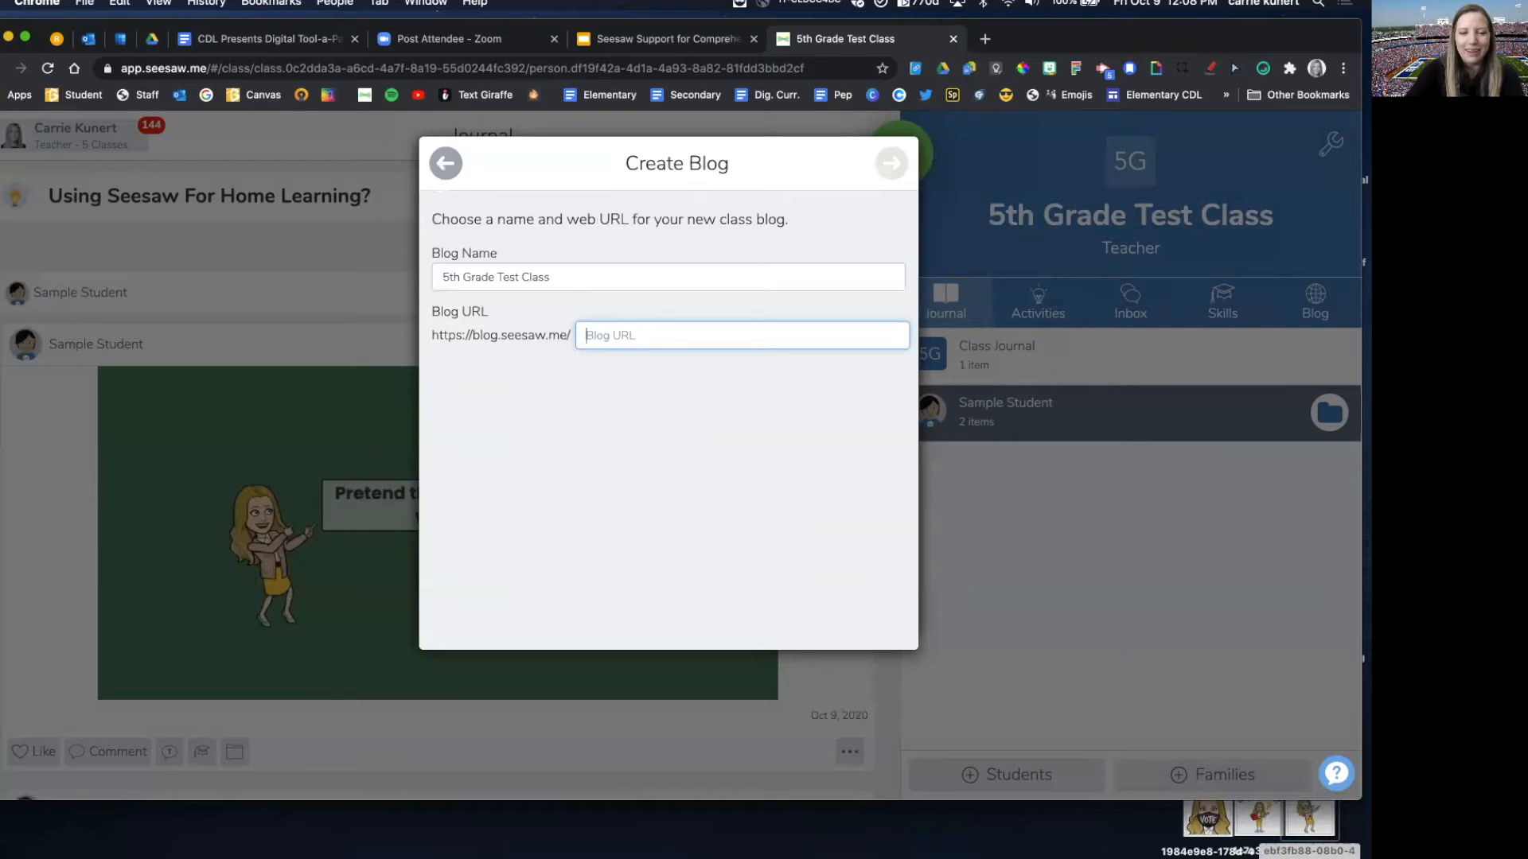
type("5thgradete")
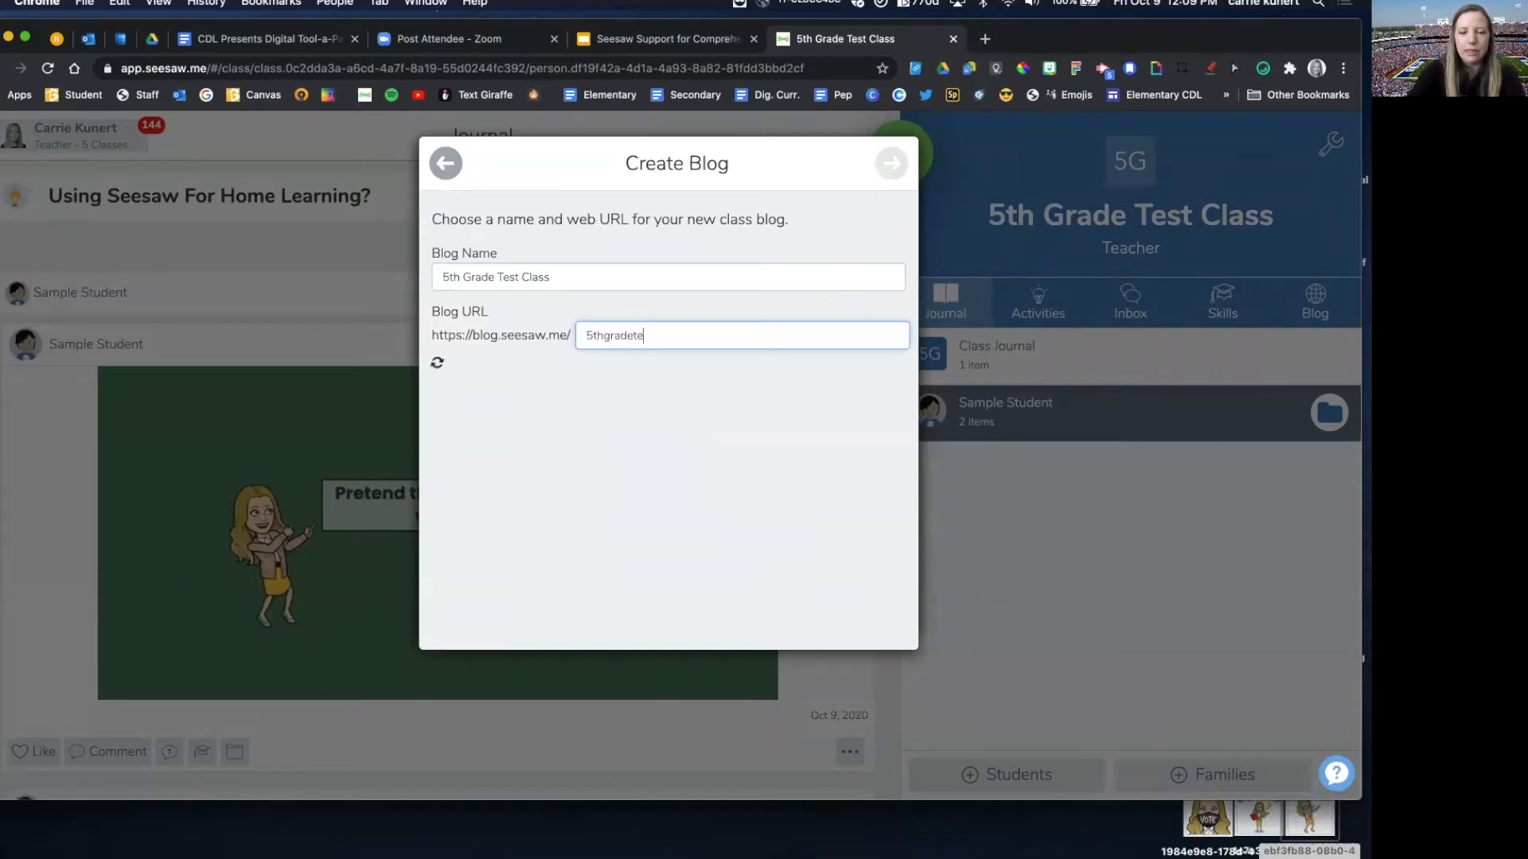
type("stclass")
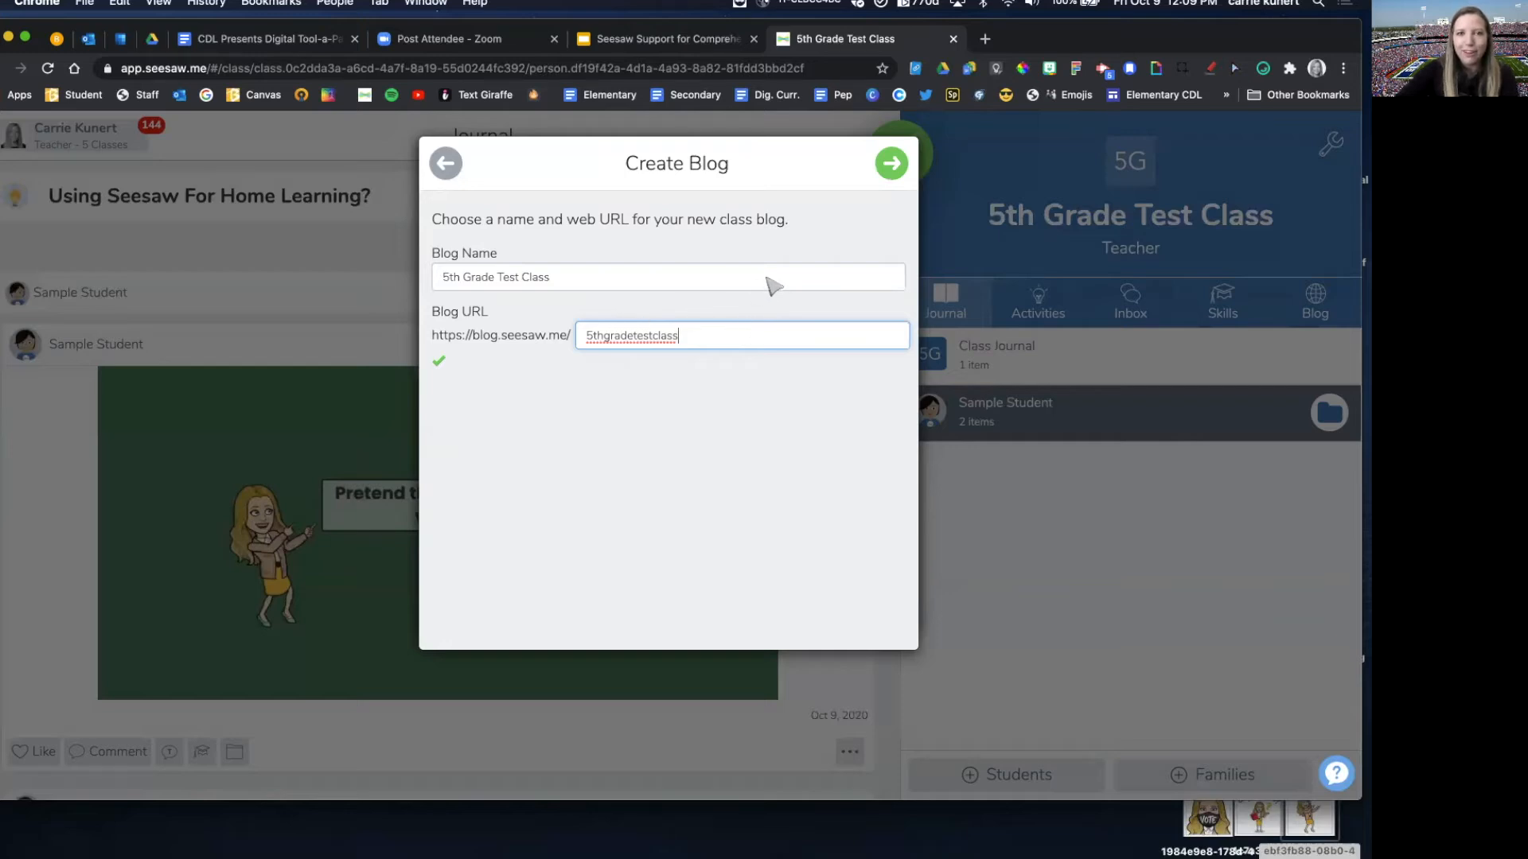
left_click(891, 165)
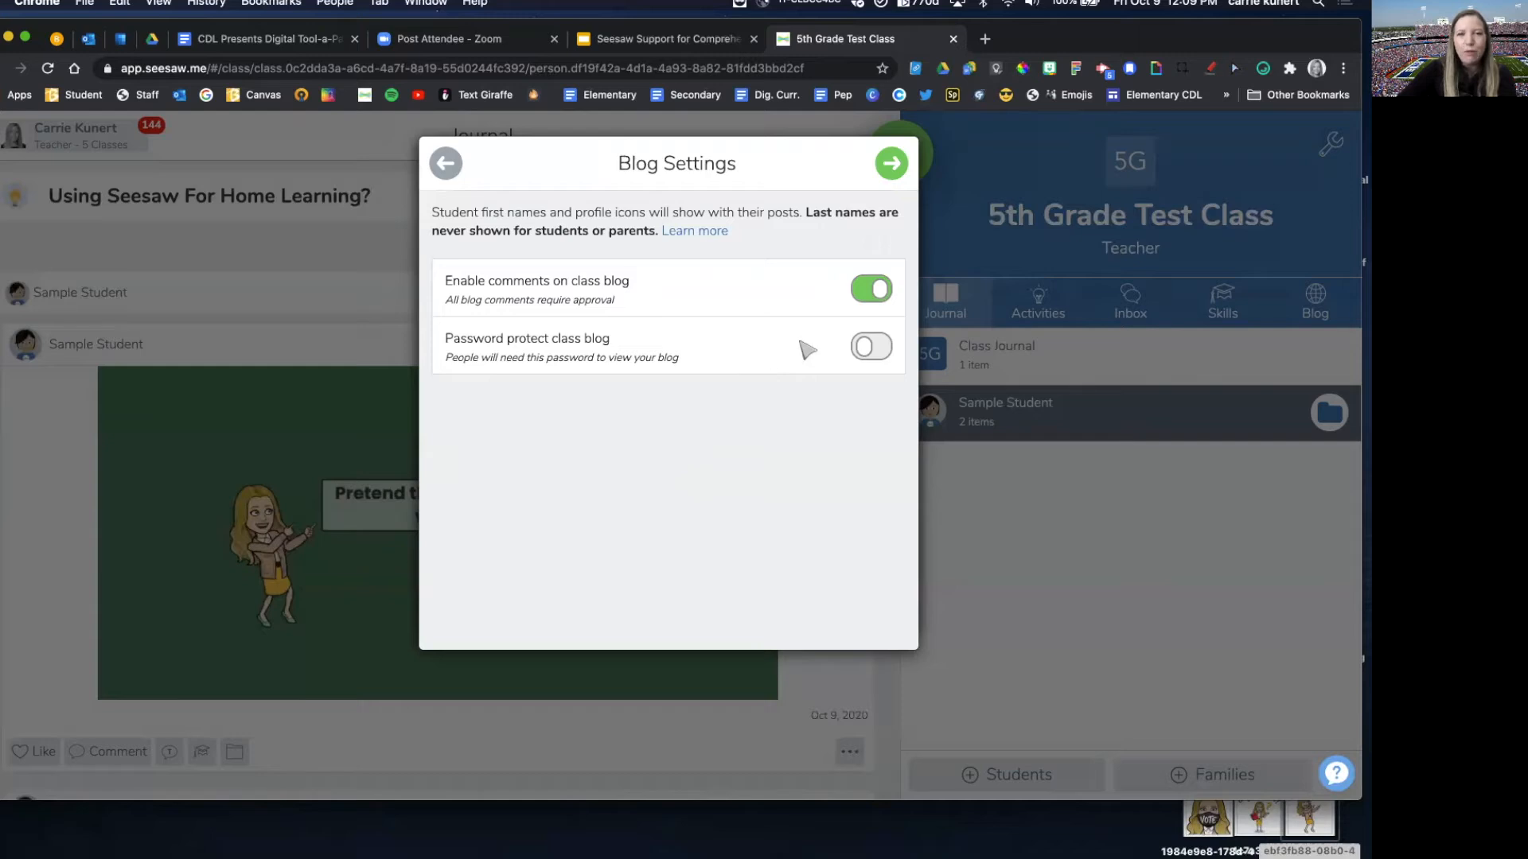
Step: Turn on password protection for the class blog and save a new blog password
left_click(872, 348)
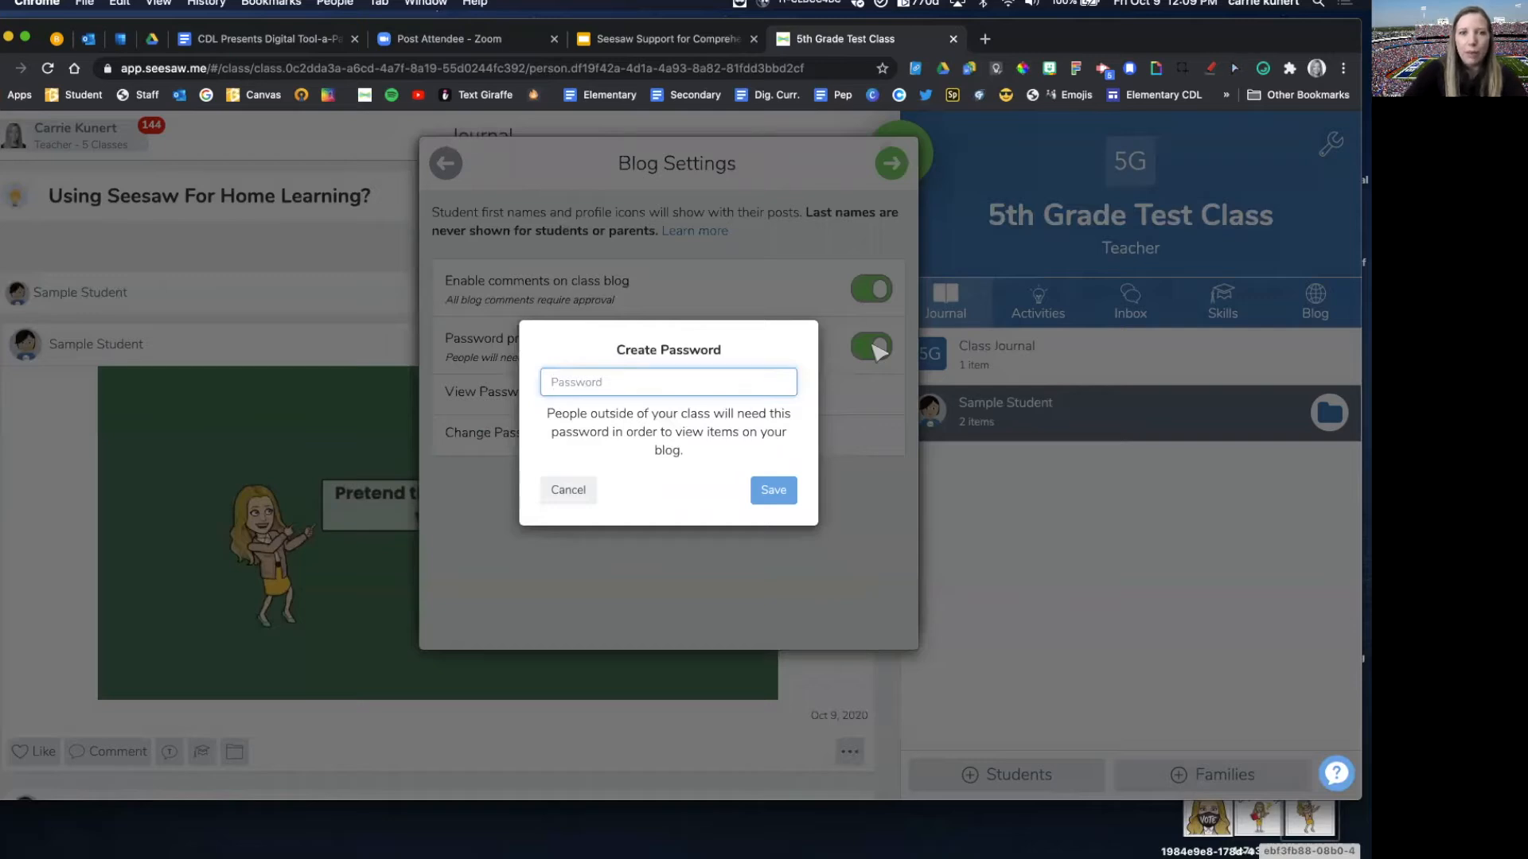
type("tes")
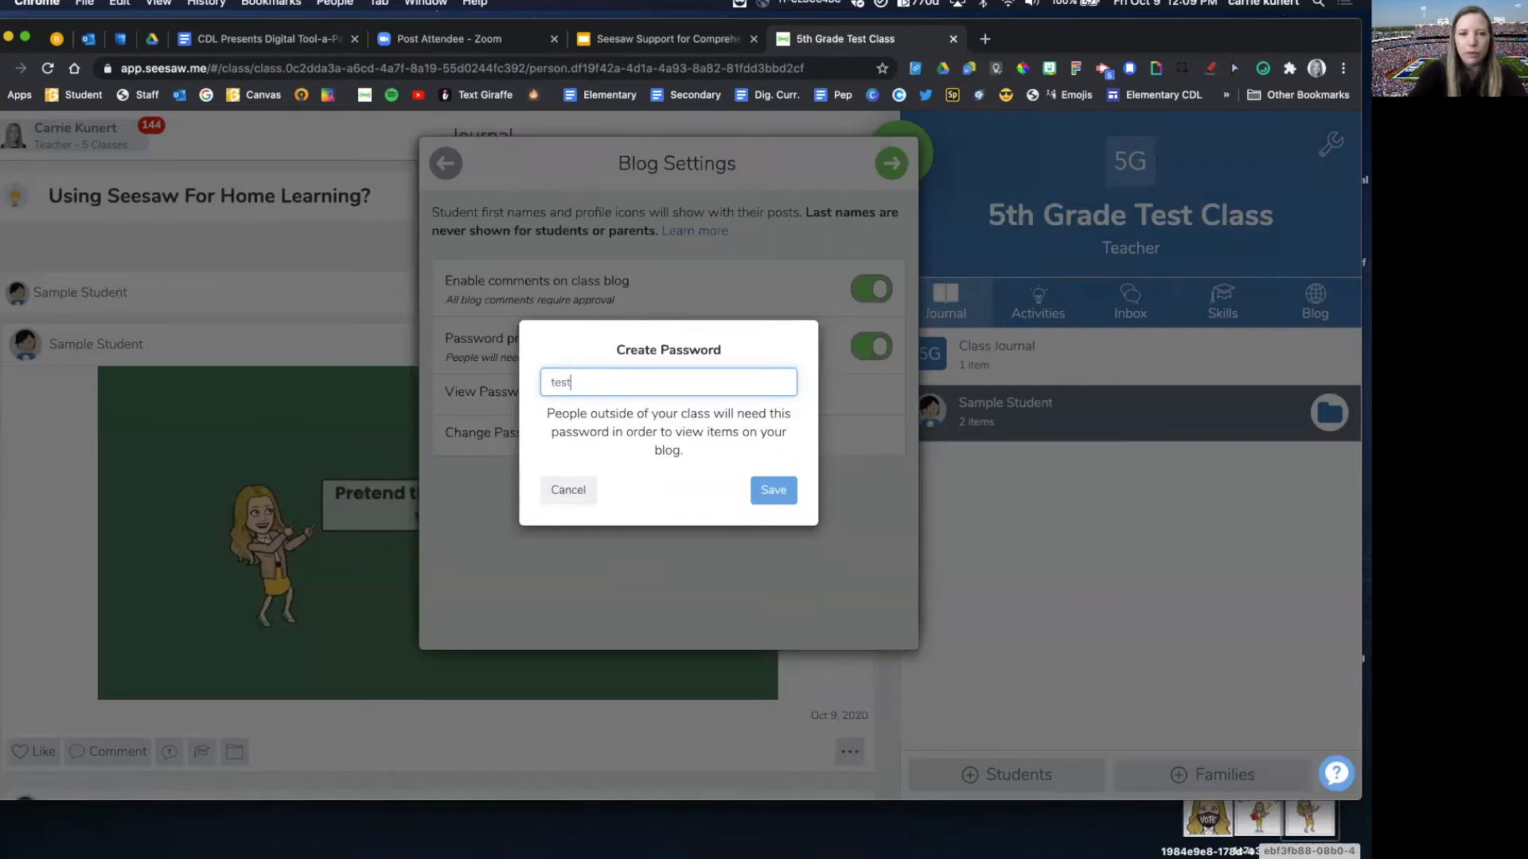
type("t")
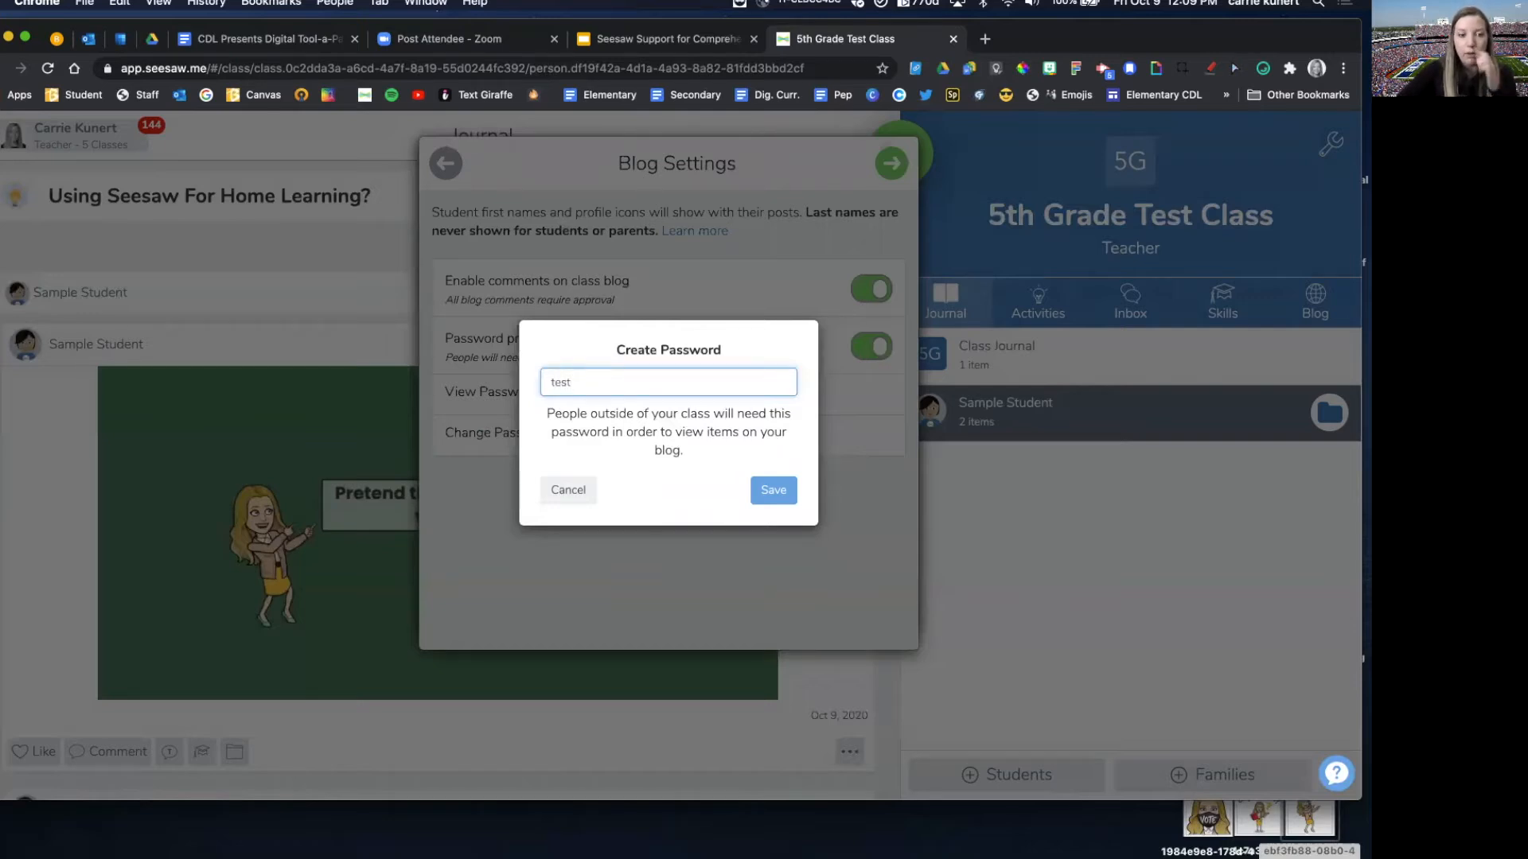
left_click(774, 491)
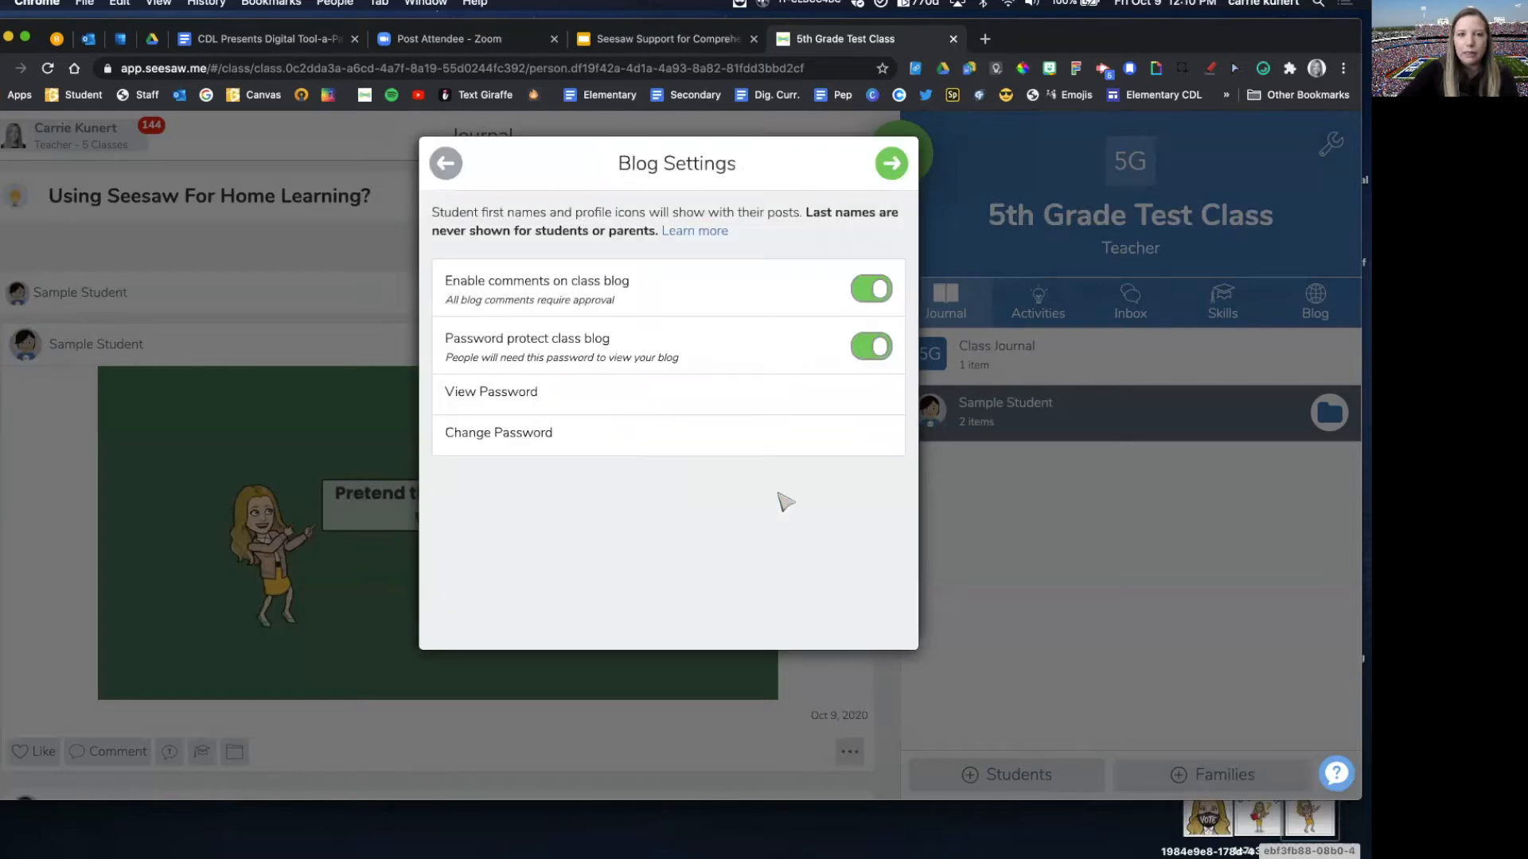
Step: View the saved blog password, then accept the blog settings and finish creating the blog
left_click(598, 400)
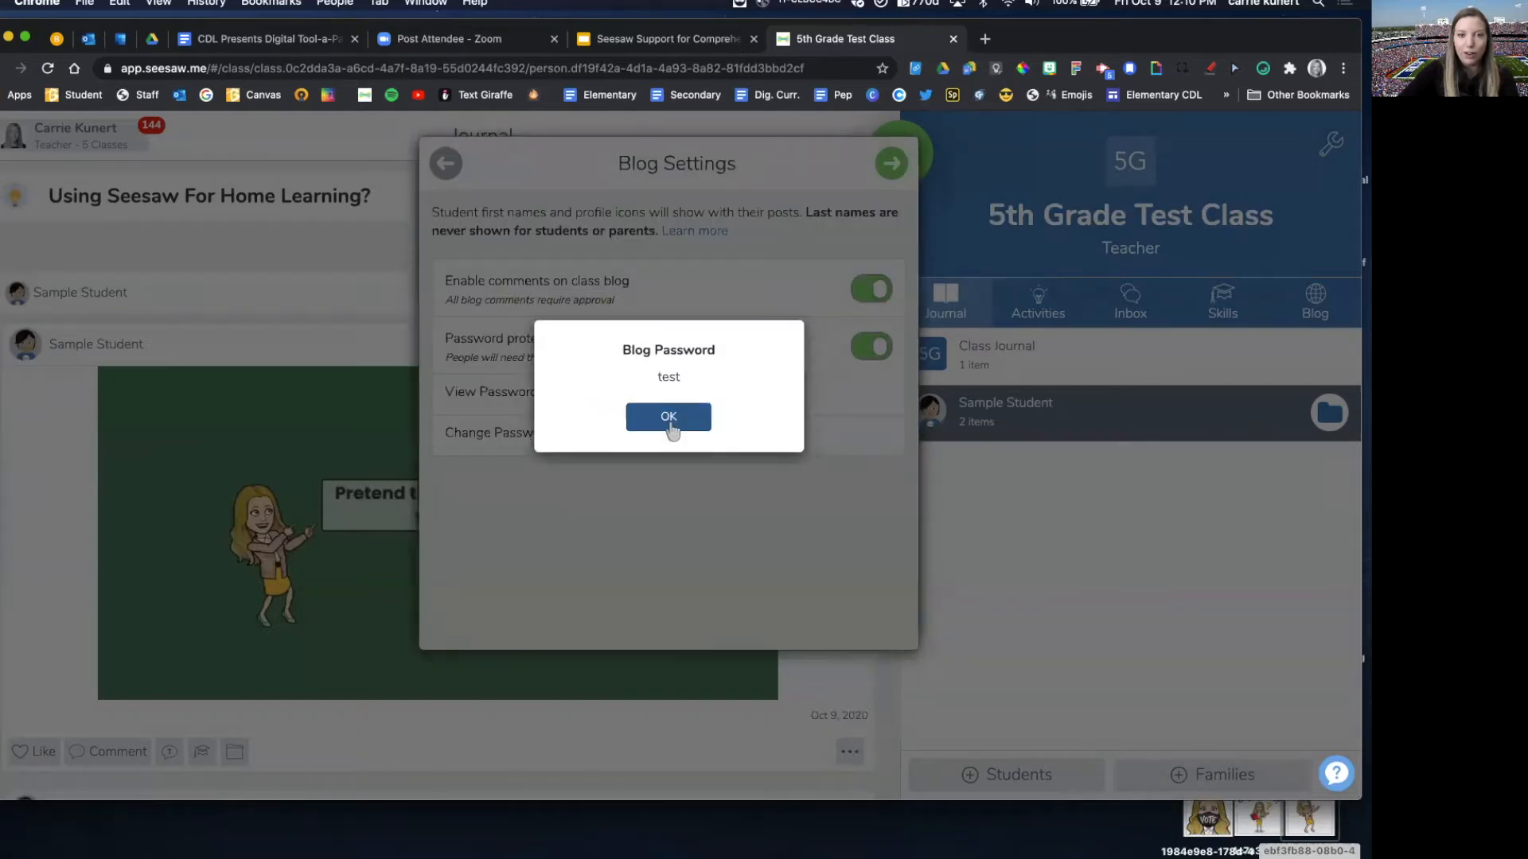
left_click(668, 419)
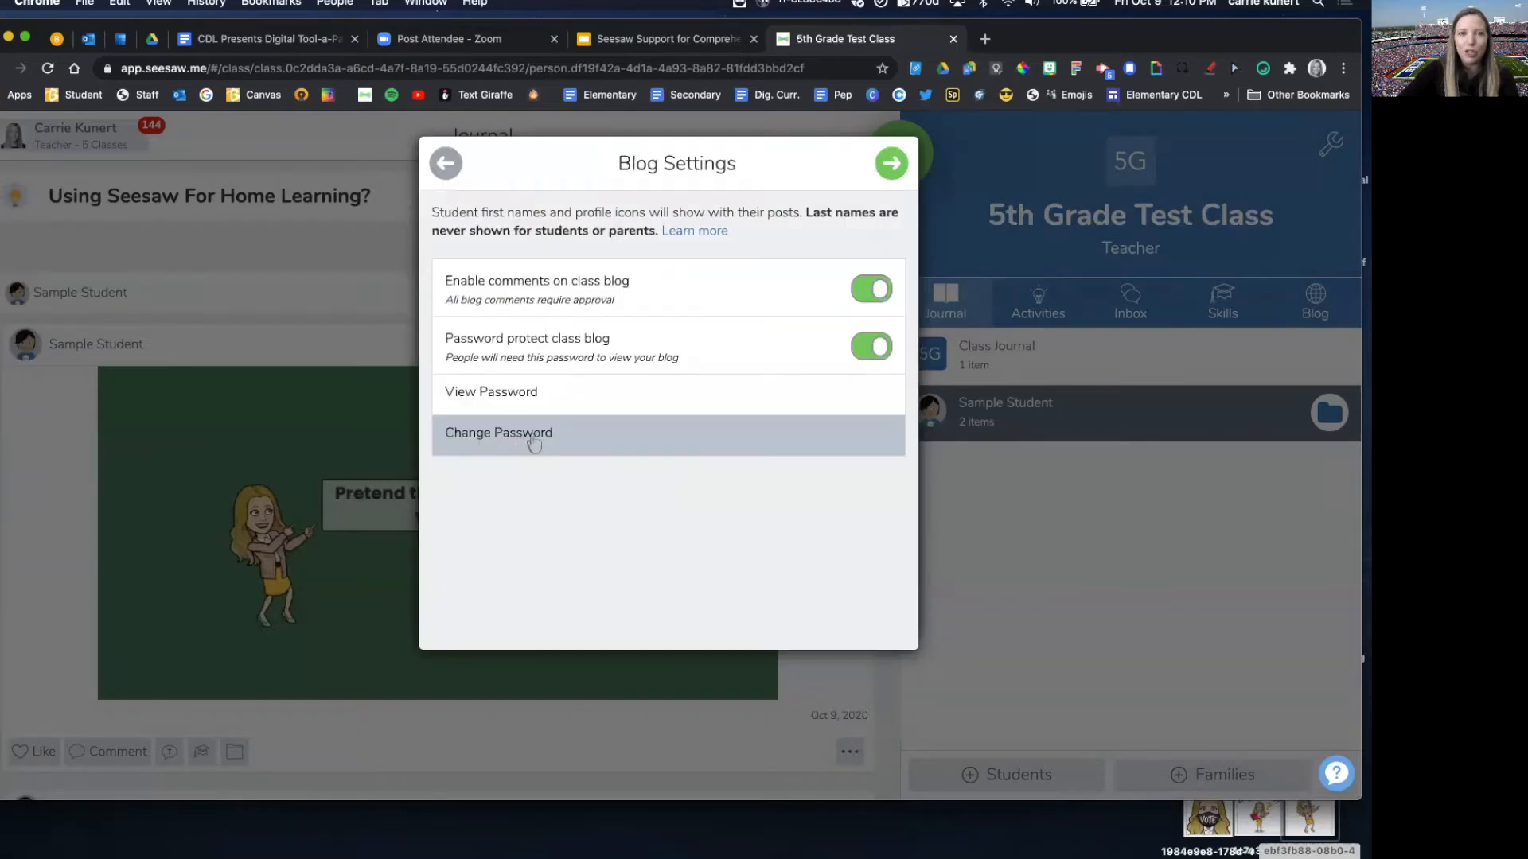
left_click(891, 165)
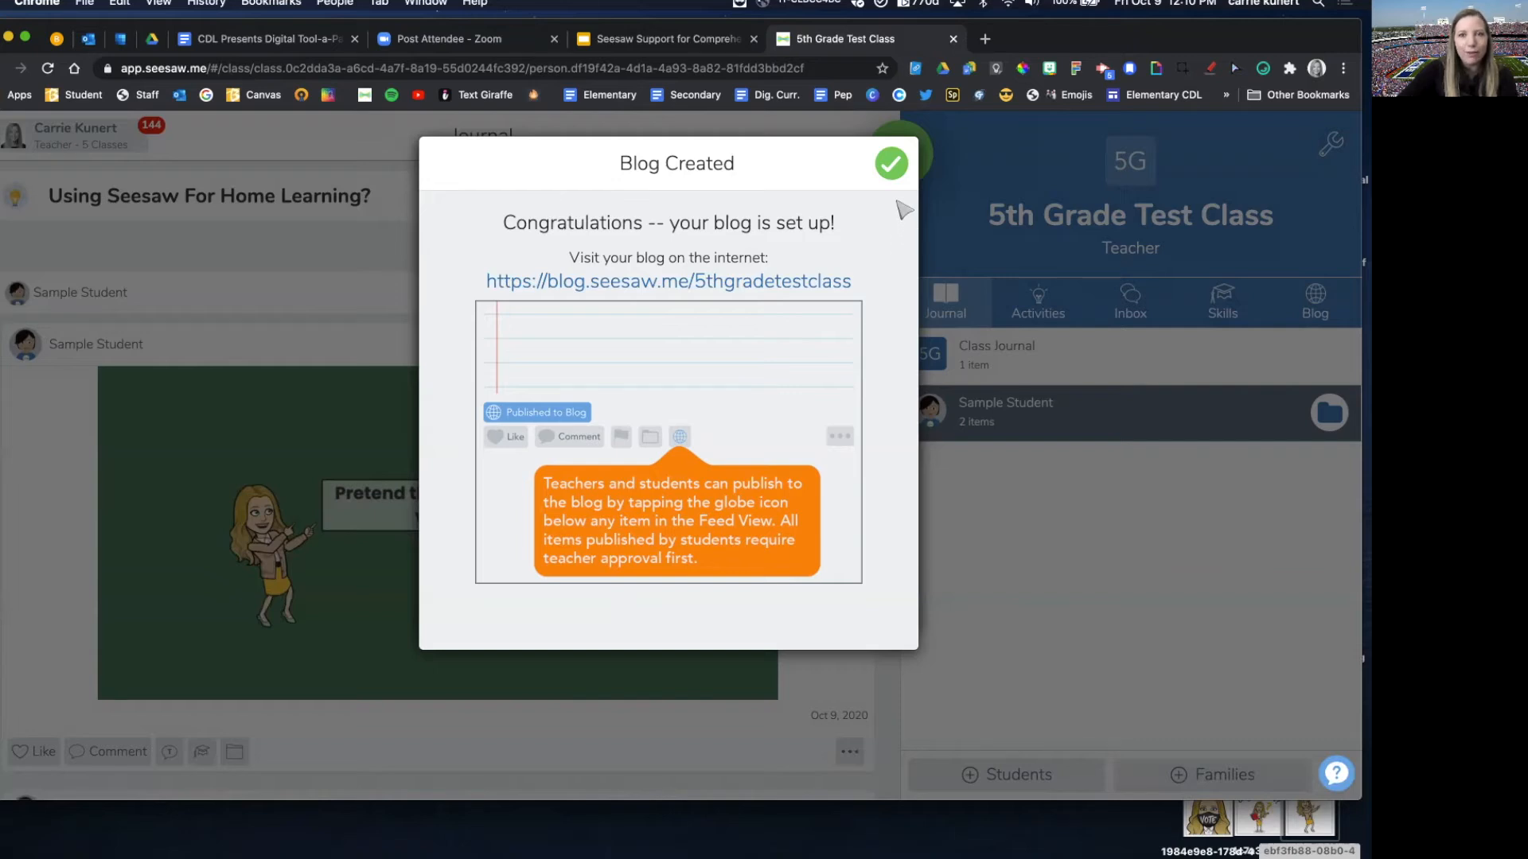
left_click(891, 166)
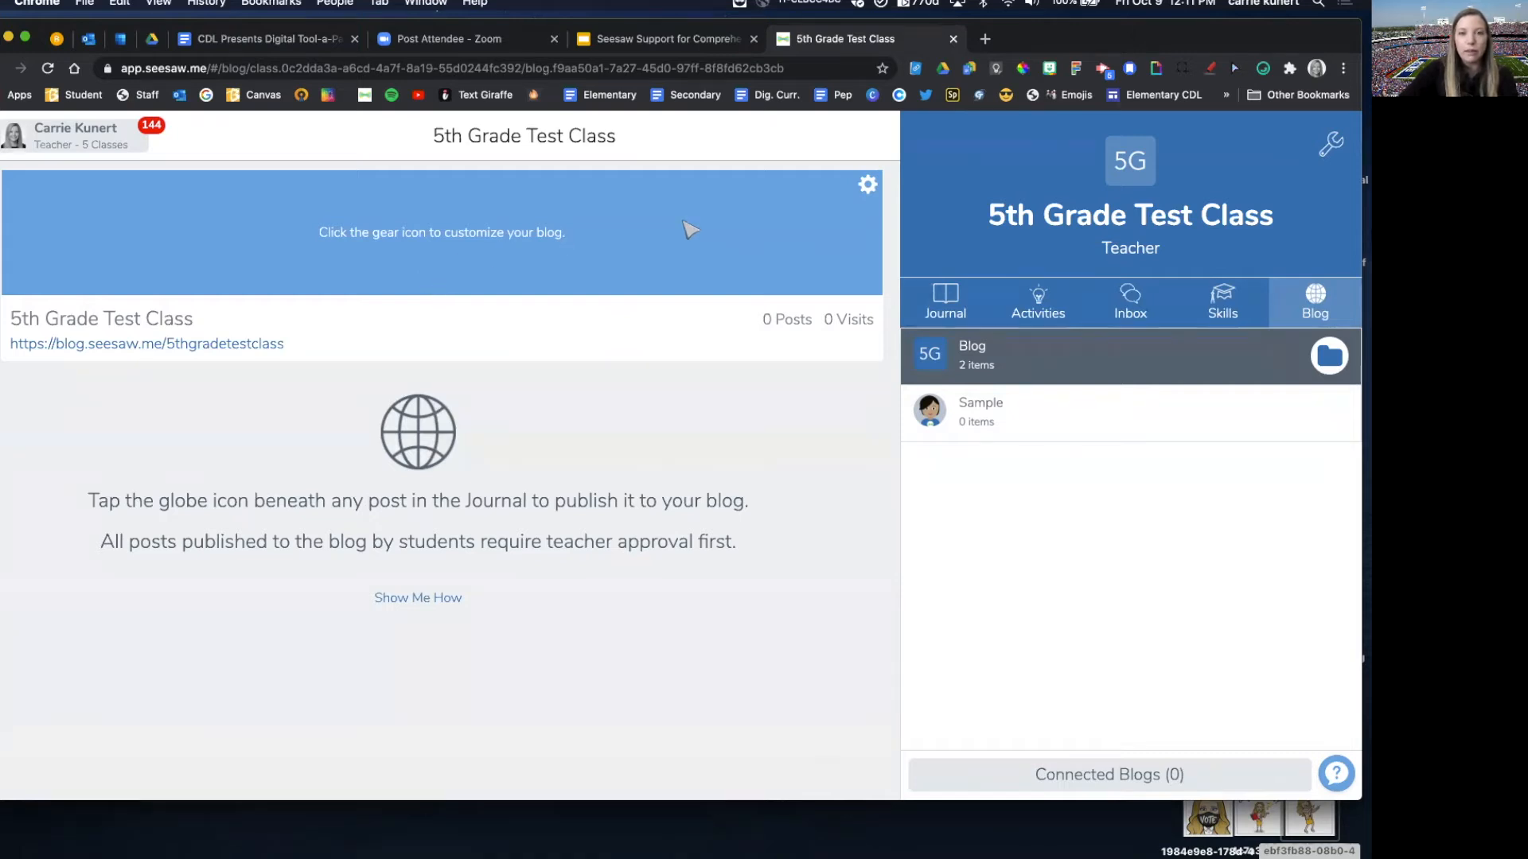
Step: Open the blog's appearance settings and enter the blog description "Description goes here."
left_click(868, 186)
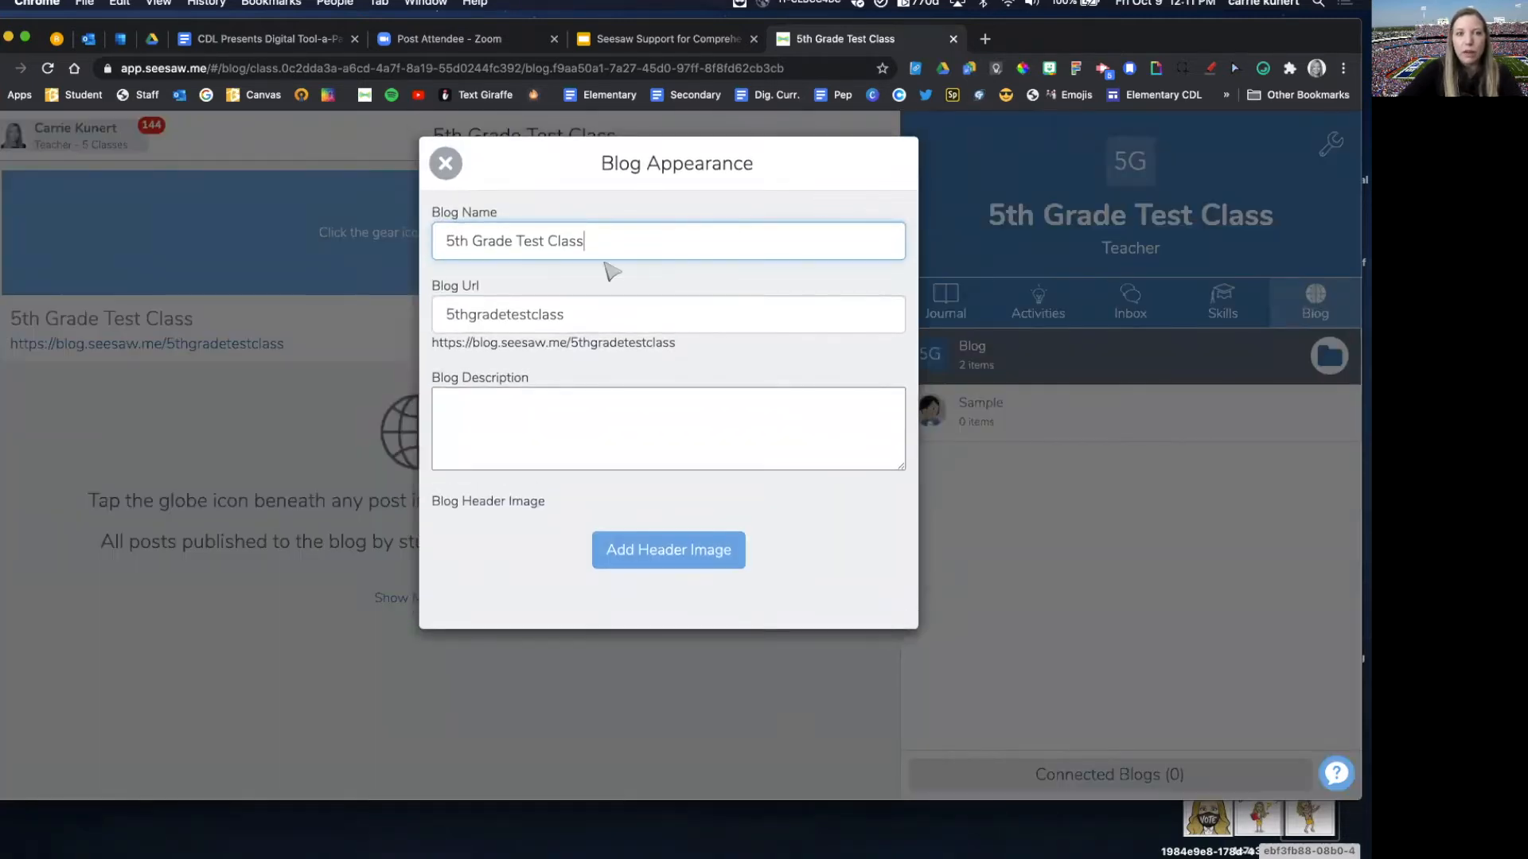
left_click(473, 403)
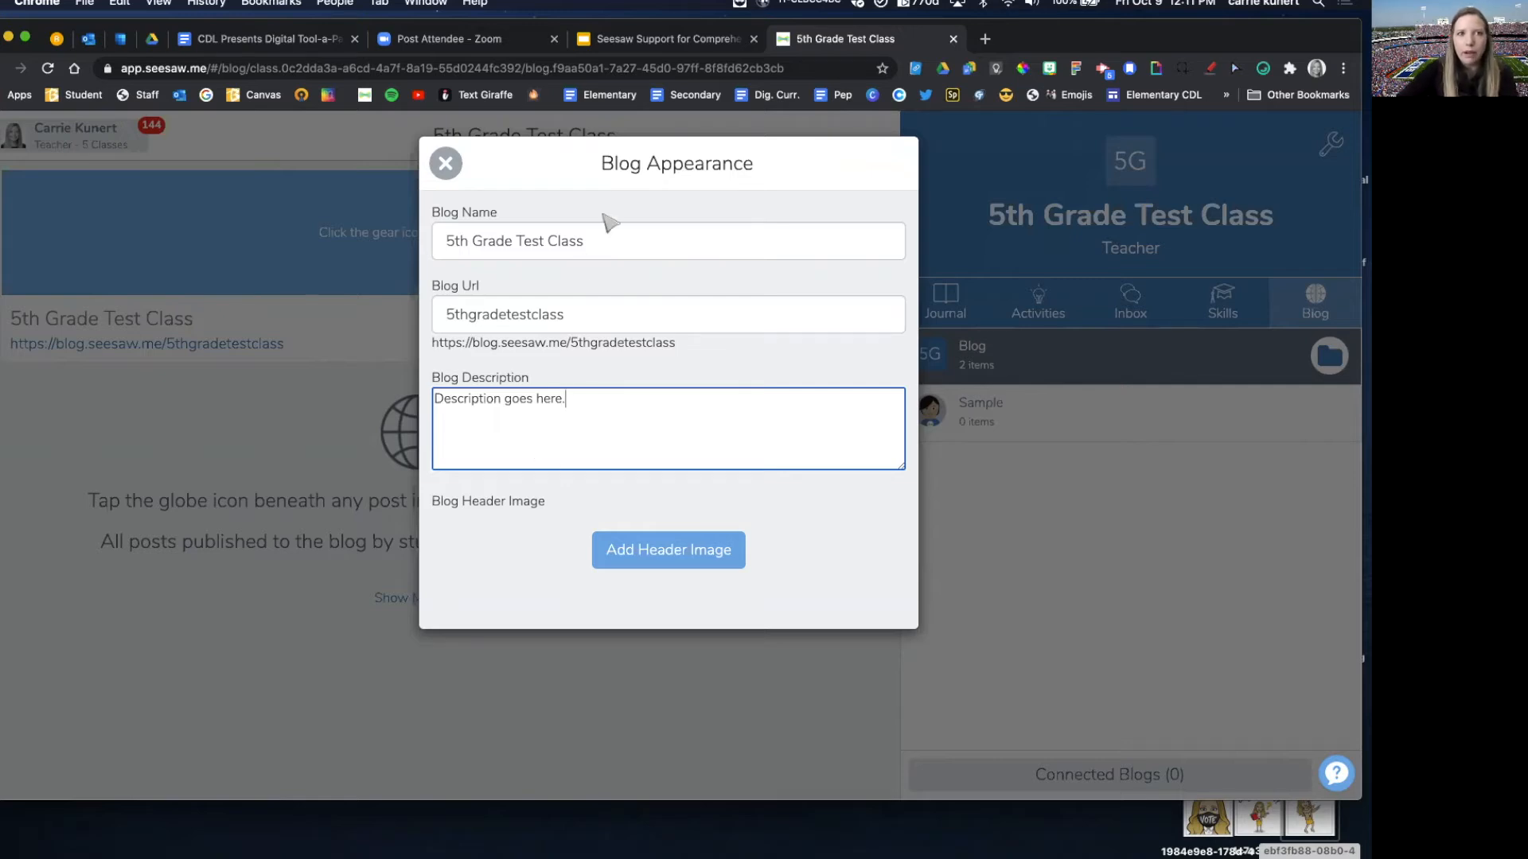
Step: Switch to the Seesaw Support presentation in Google Slides and capture a screenshot of the class blog banner on the Seesaw Blog PD slide
left_click(625, 40)
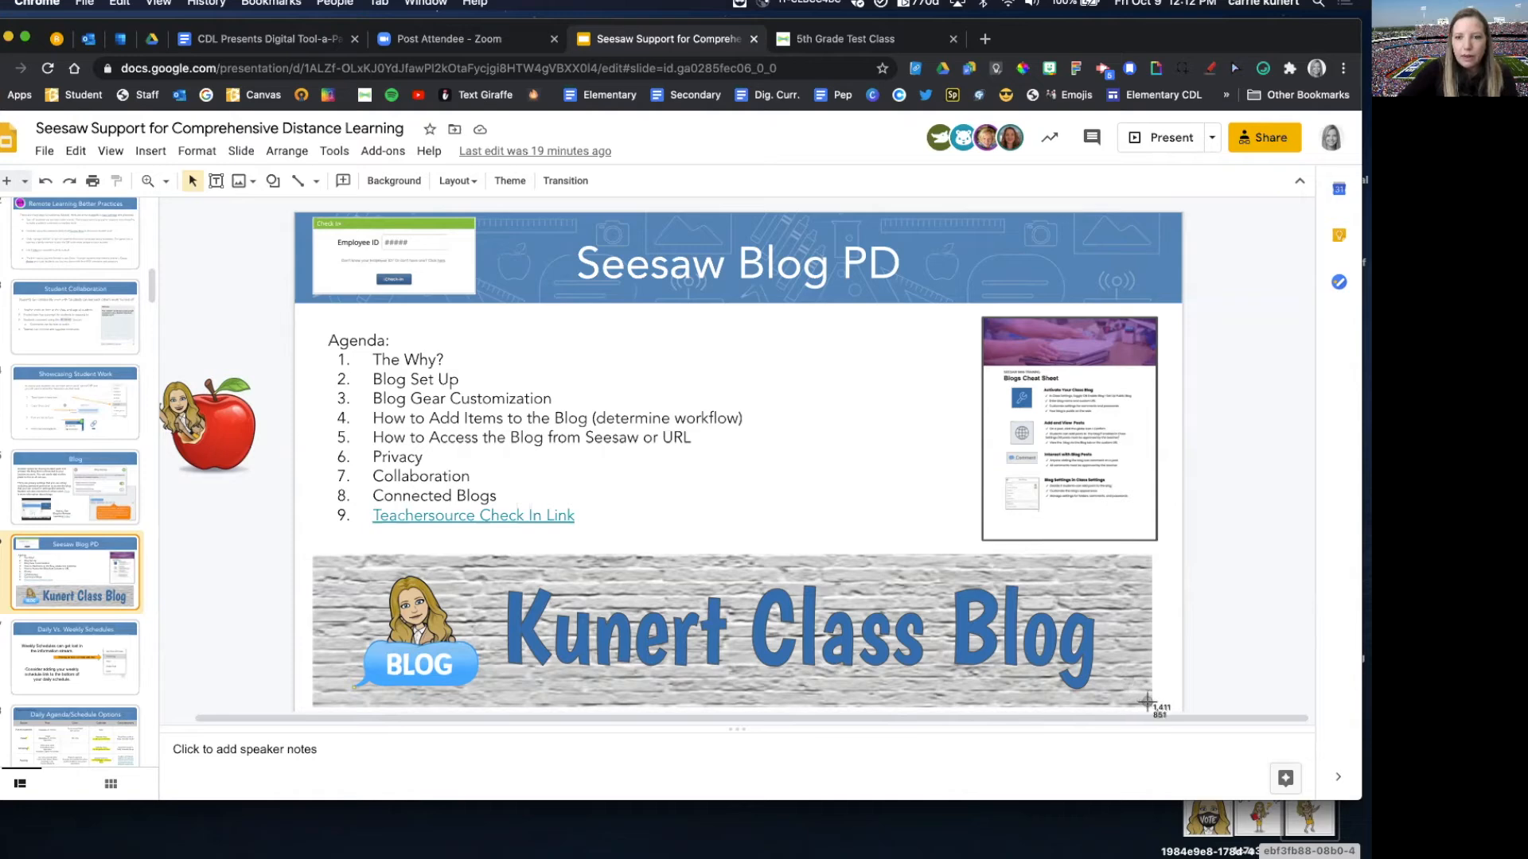
left_click_drag(1146, 704, 316, 555)
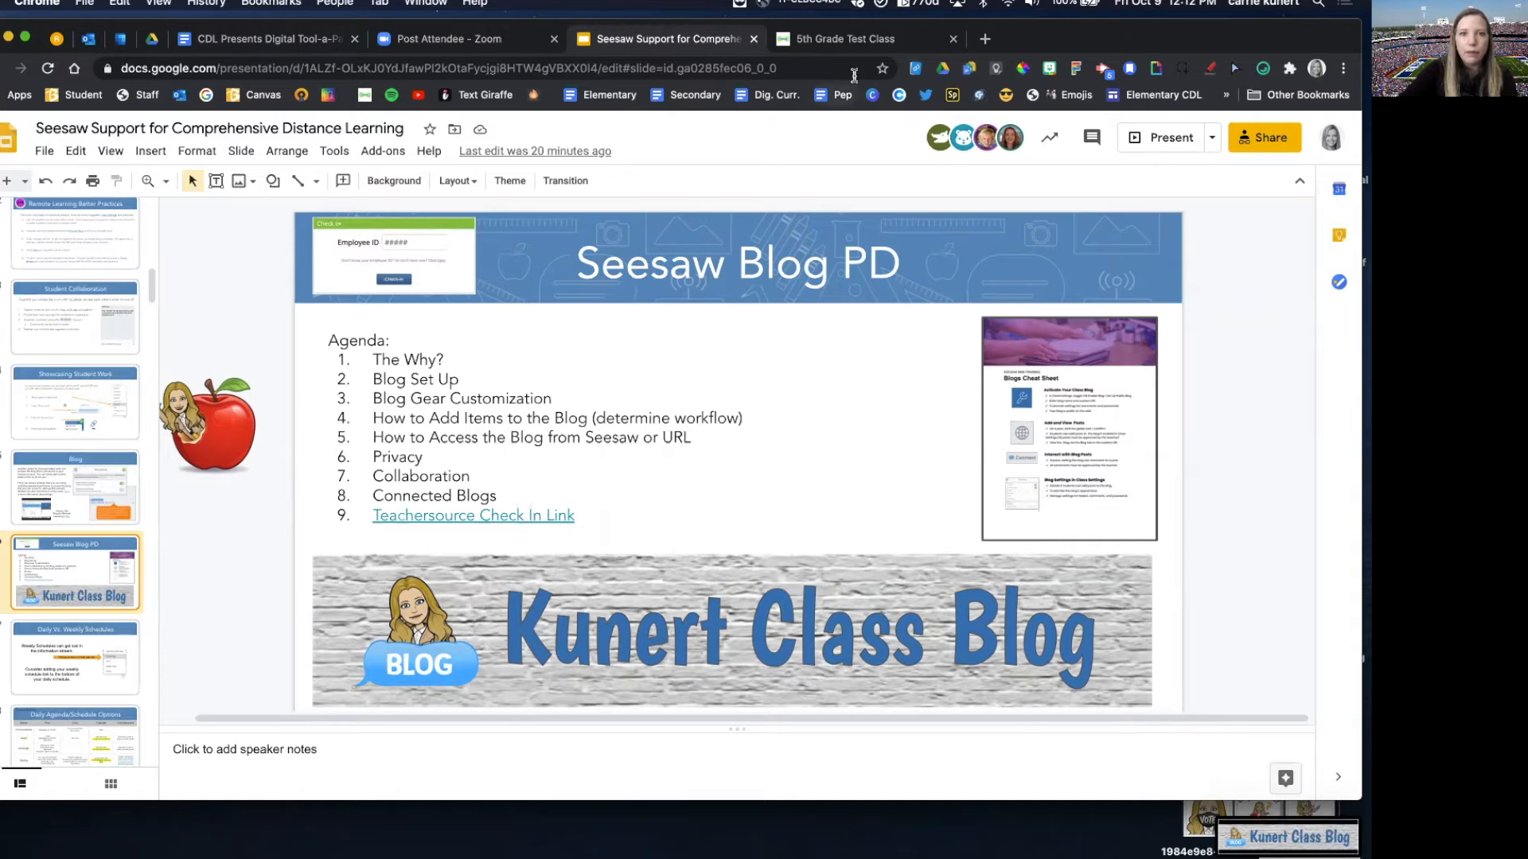
Step: Back in Seesaw, upload Screen Shot 2020-10-09 at 12.12.27 PM from the Desktop as the blog header image and close the appearance settings
left_click(839, 44)
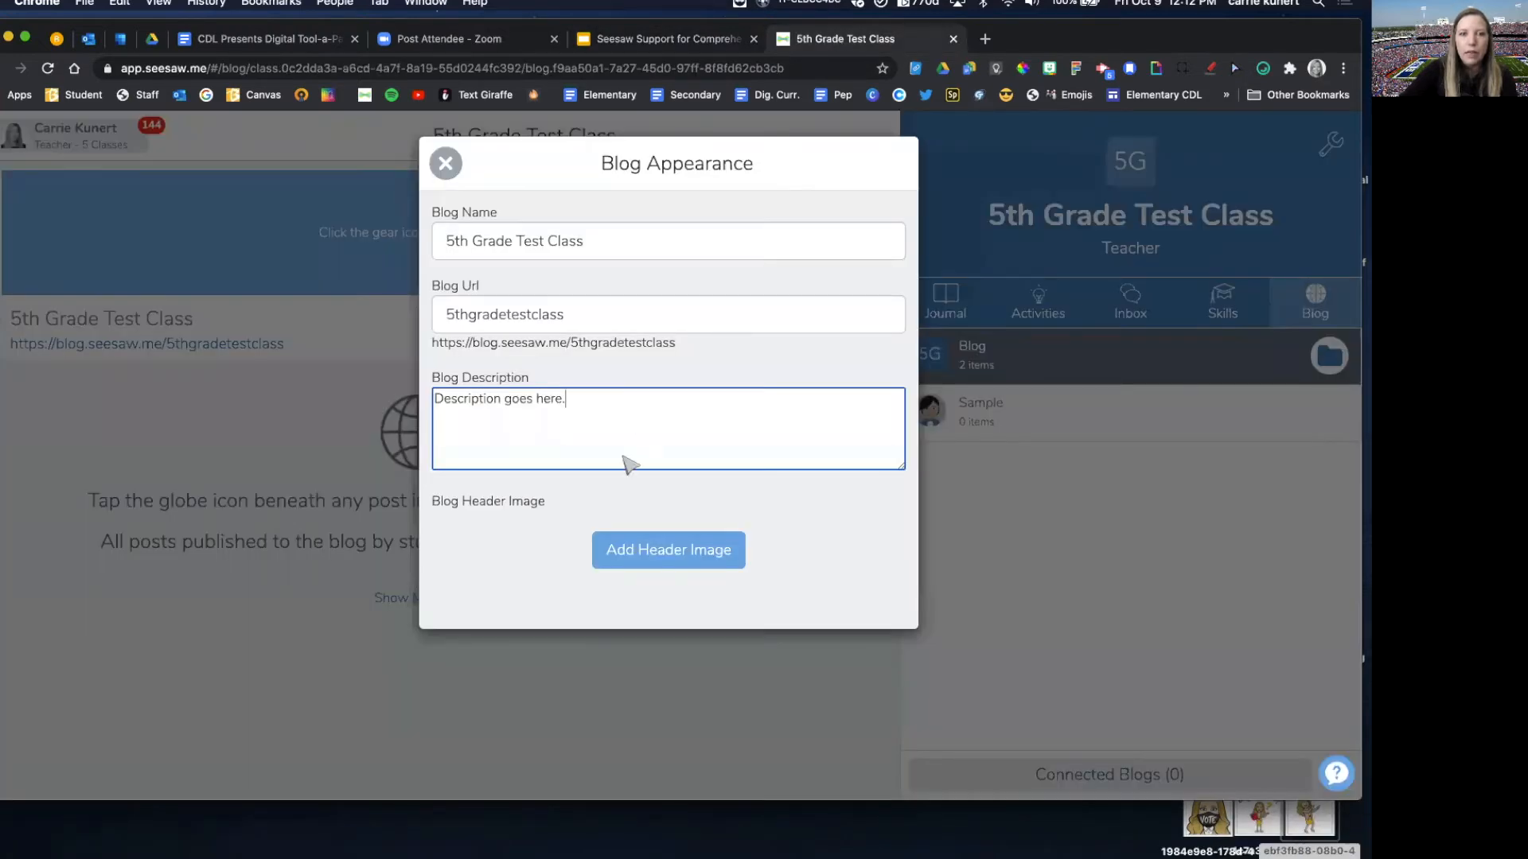
left_click(651, 553)
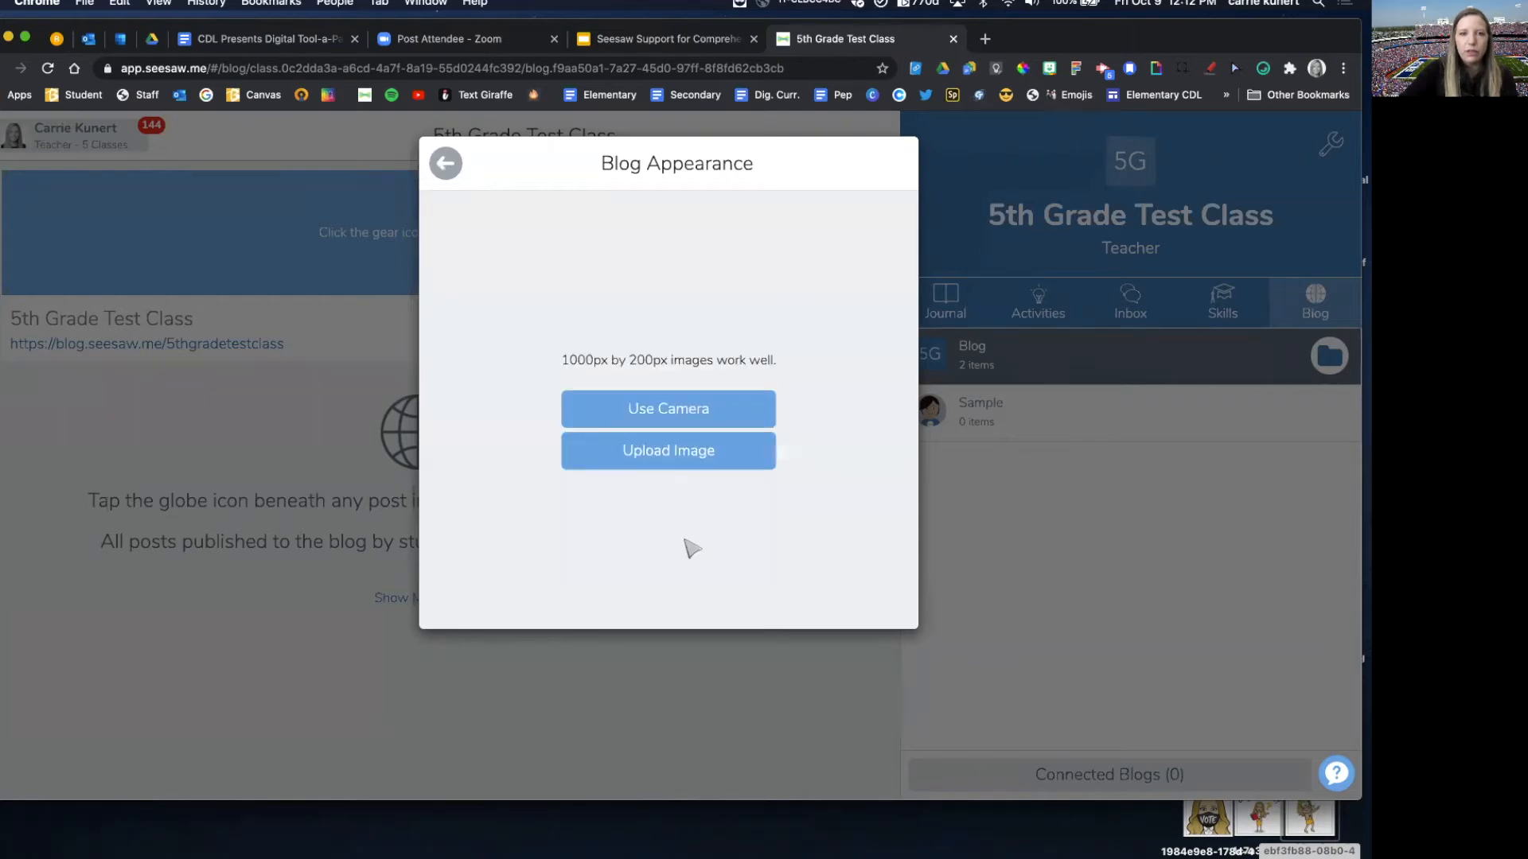
left_click(667, 453)
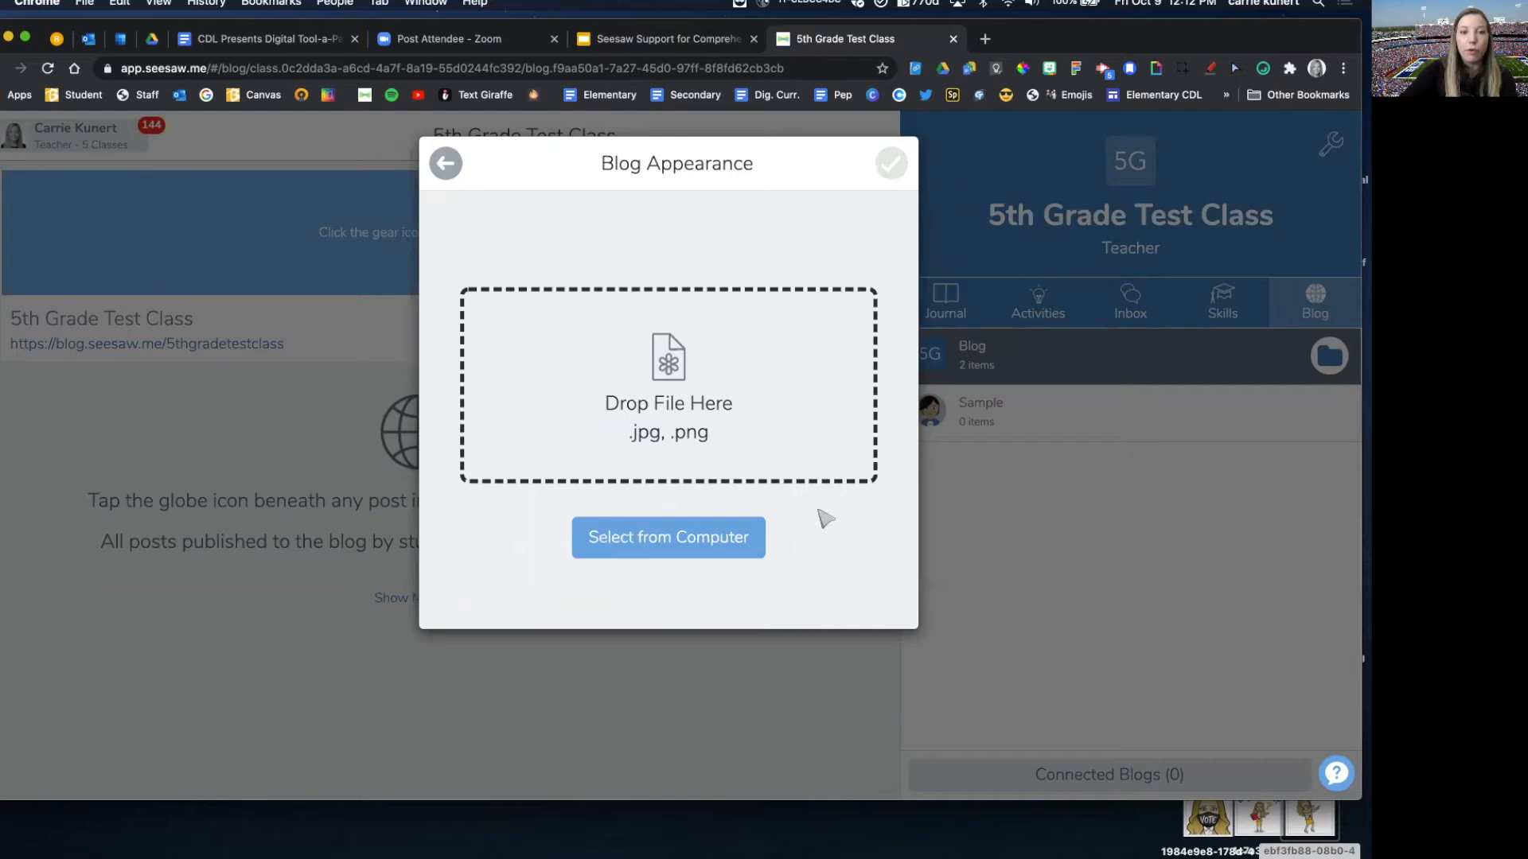
left_click(630, 541)
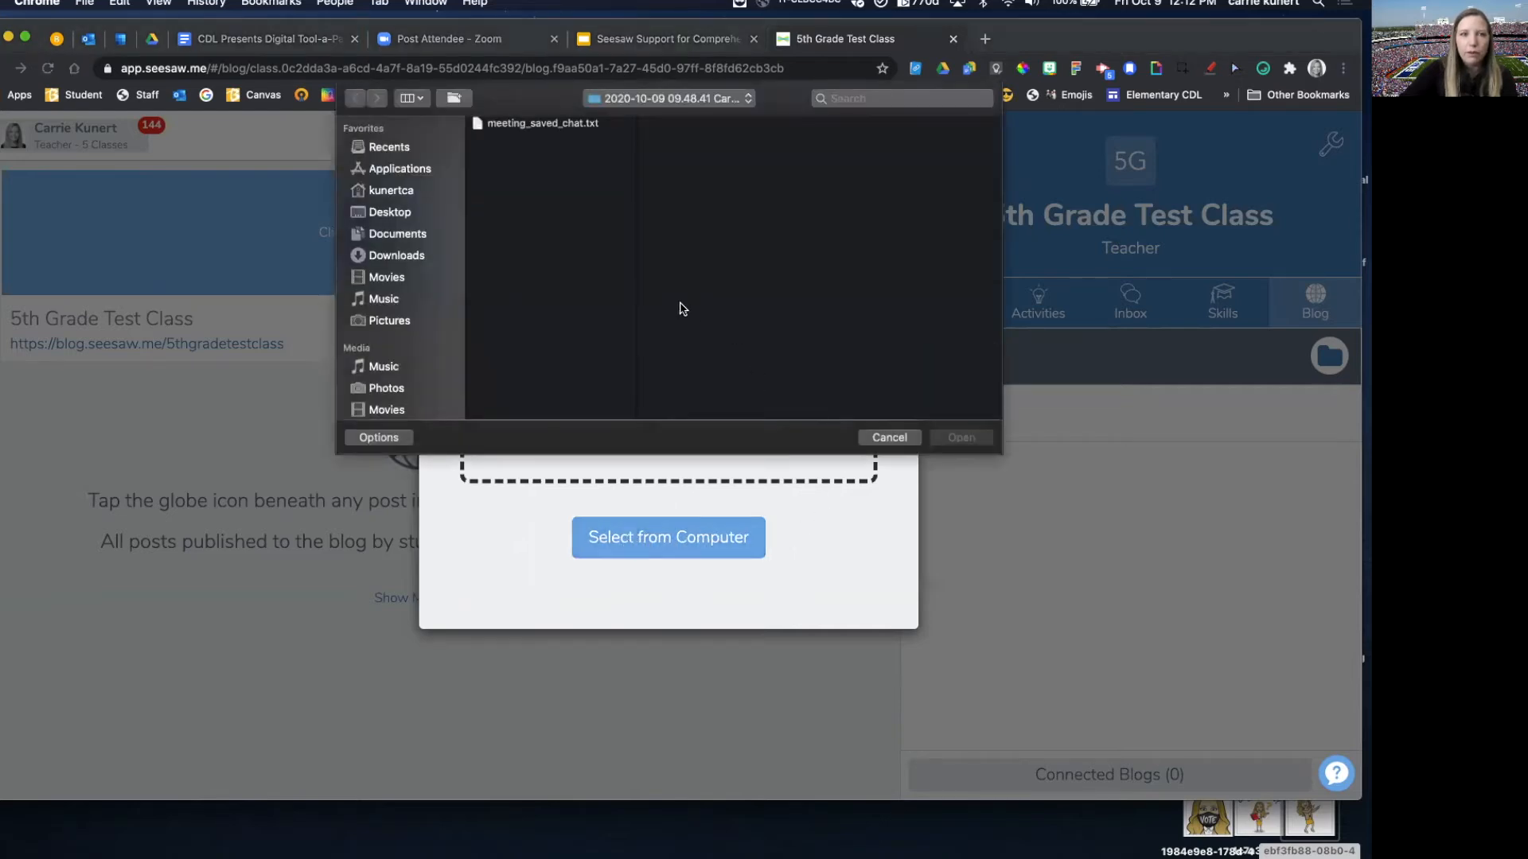
left_click(382, 214)
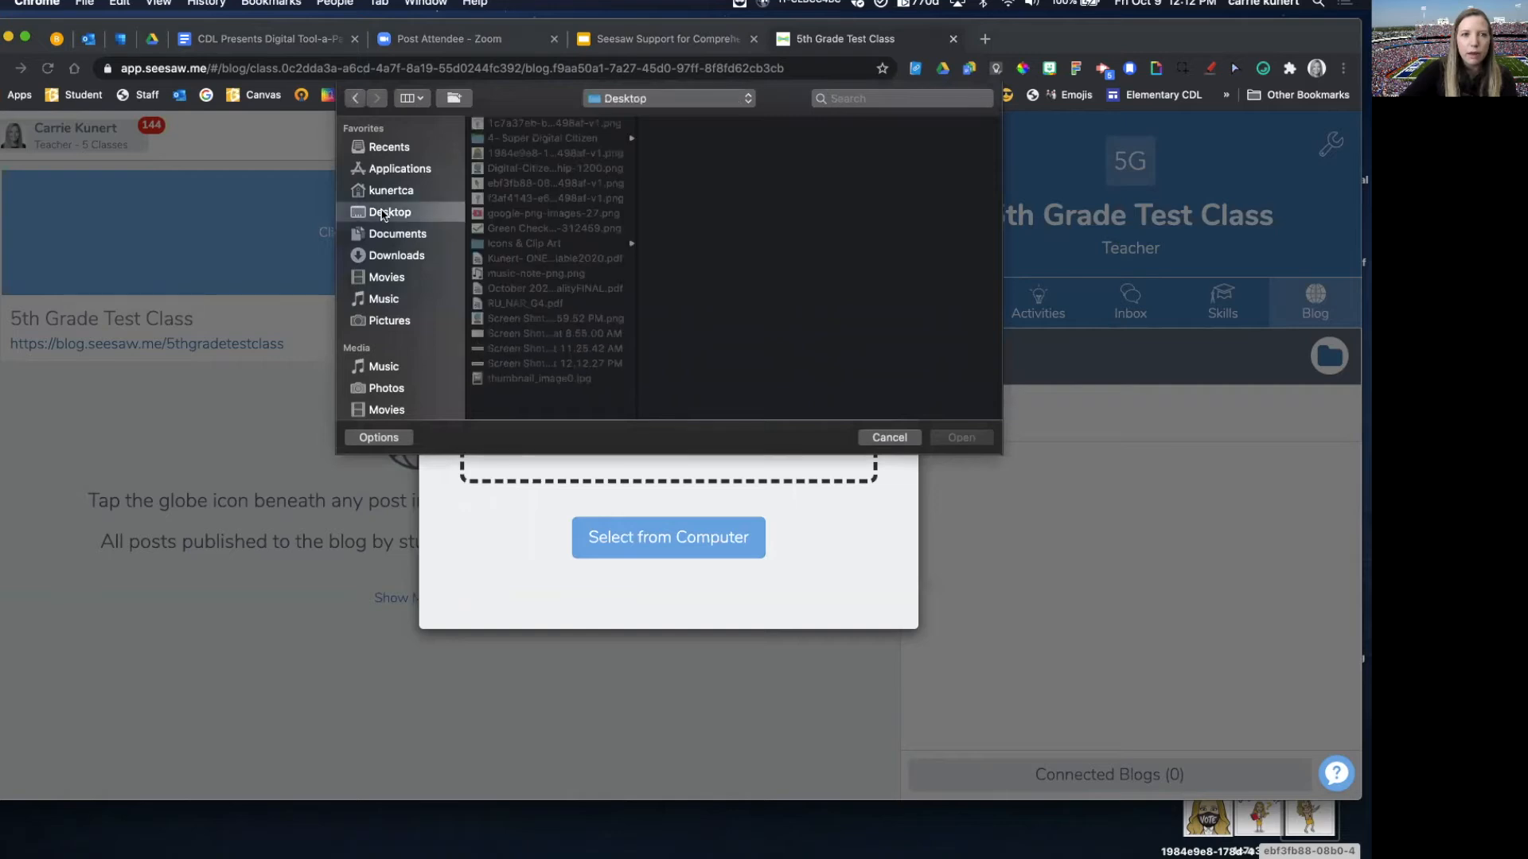
left_click(518, 334)
left_click(511, 350)
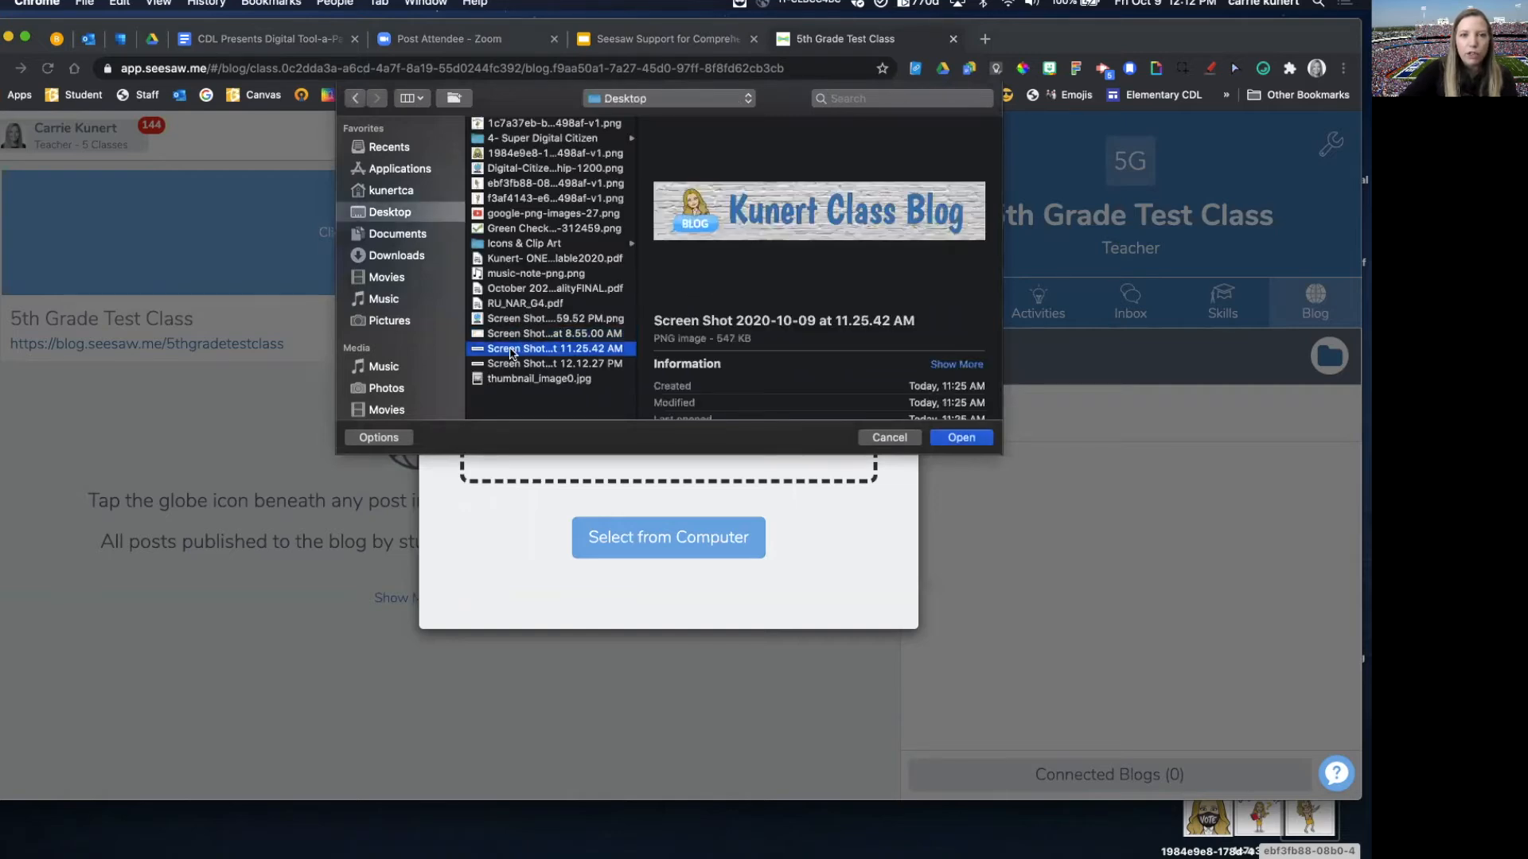
left_click(511, 365)
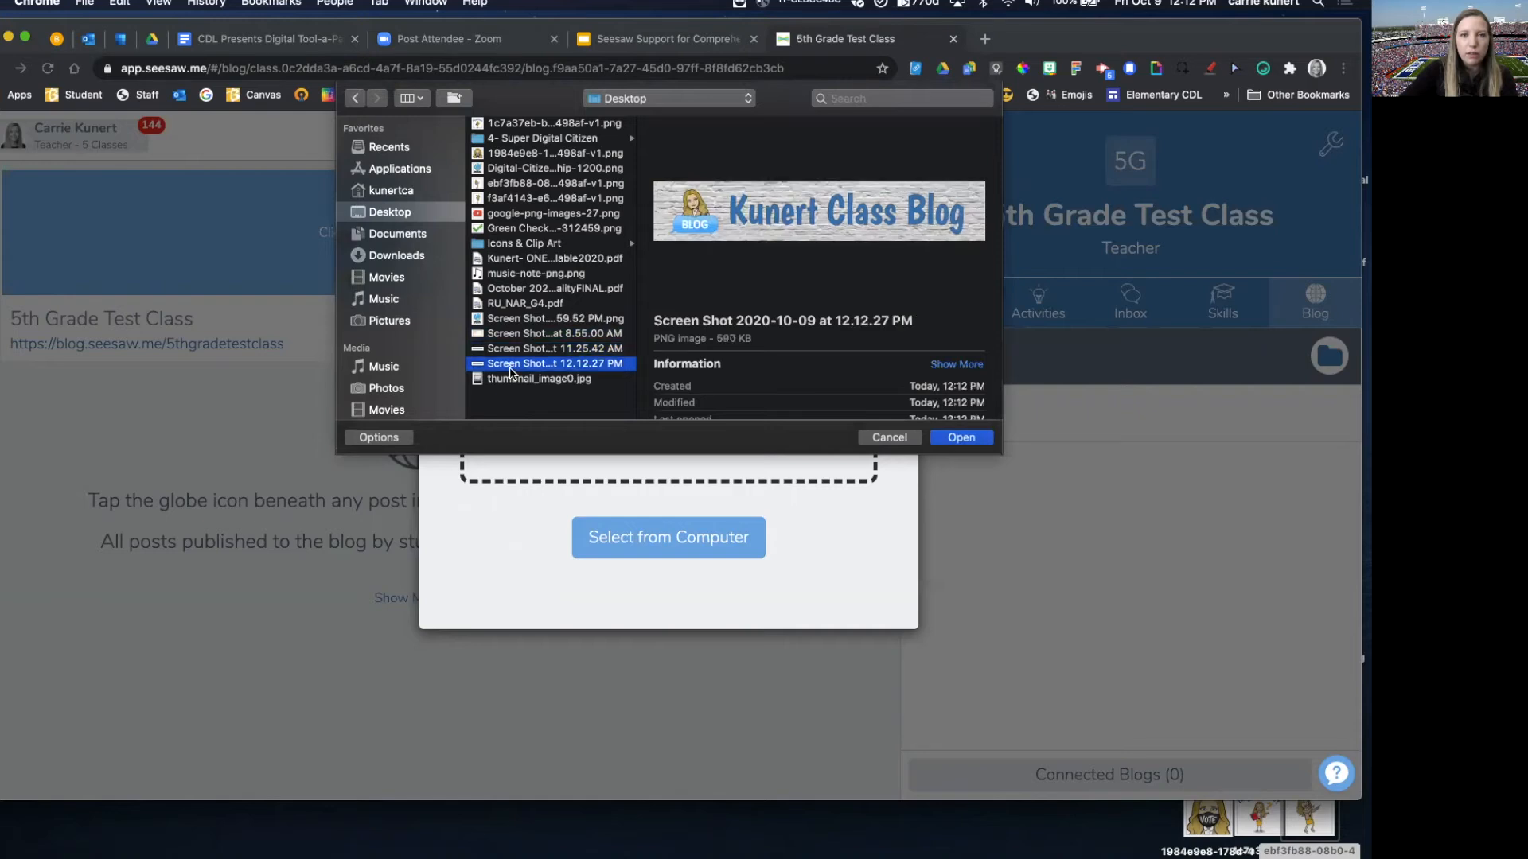
left_click(963, 438)
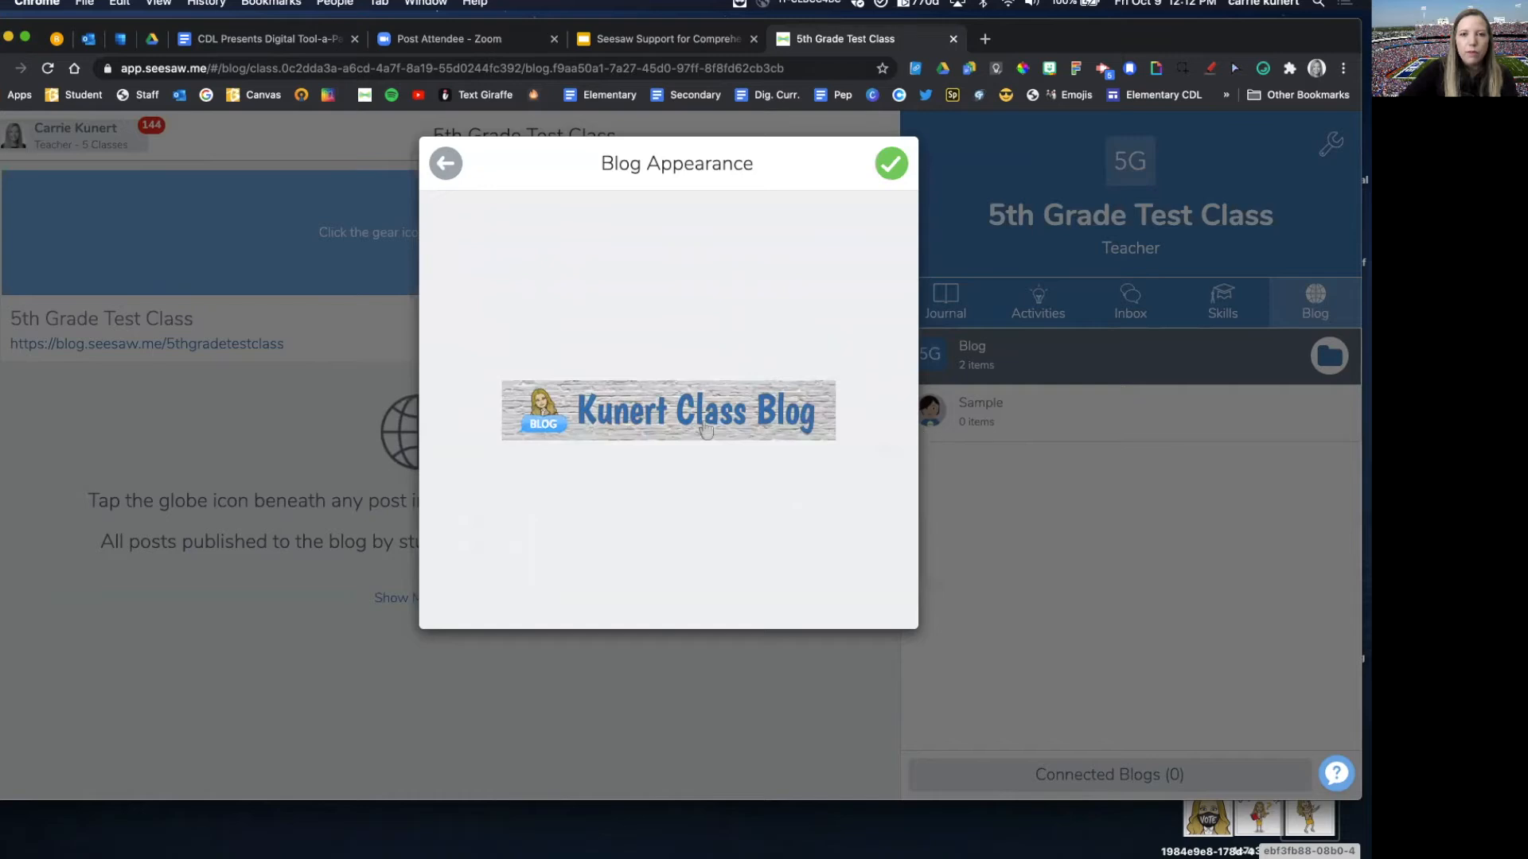
left_click(889, 167)
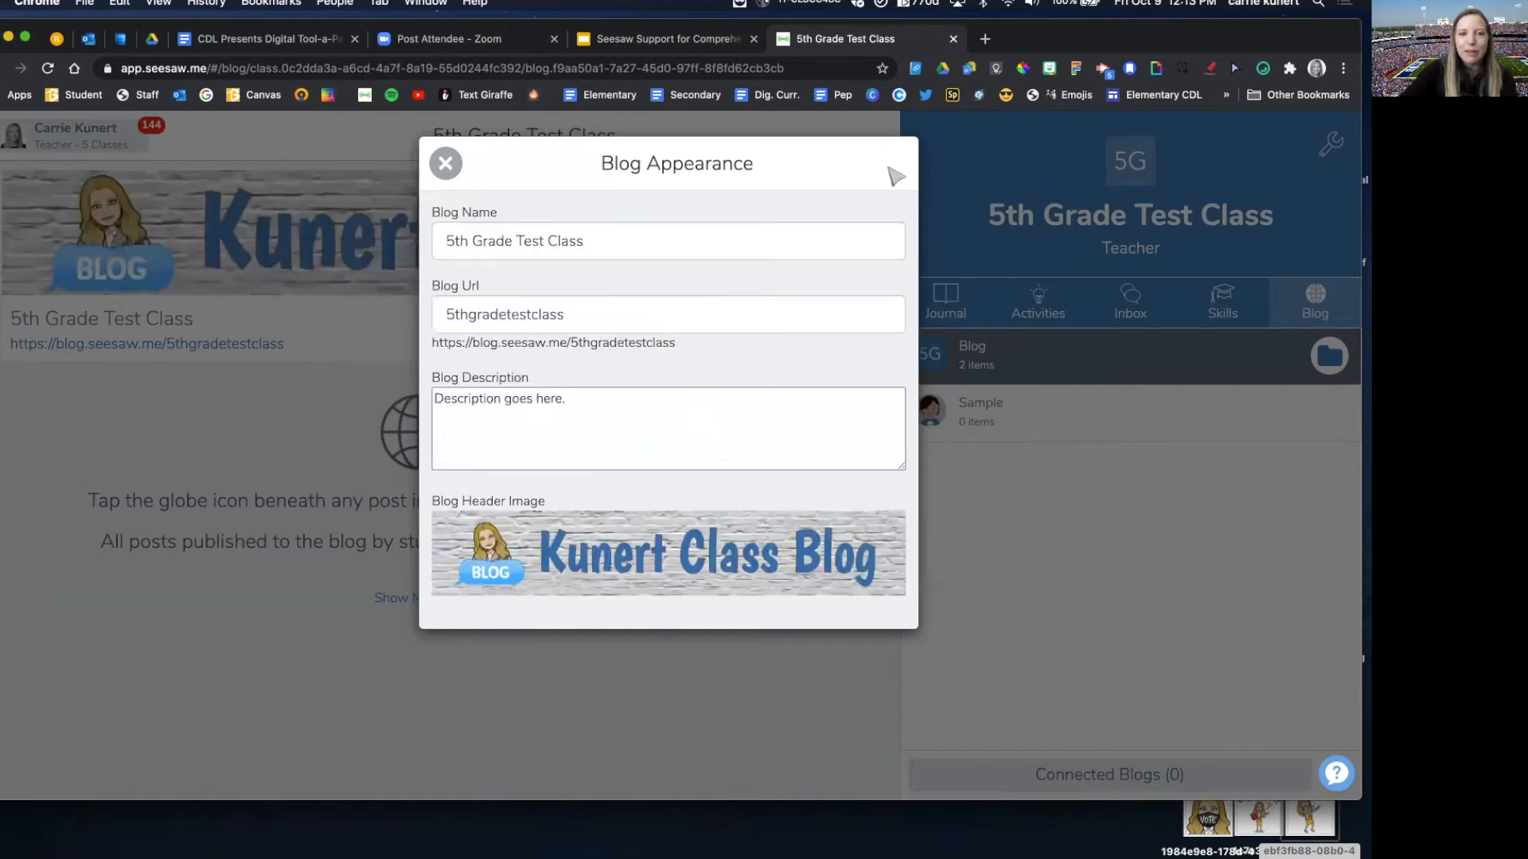
left_click(445, 163)
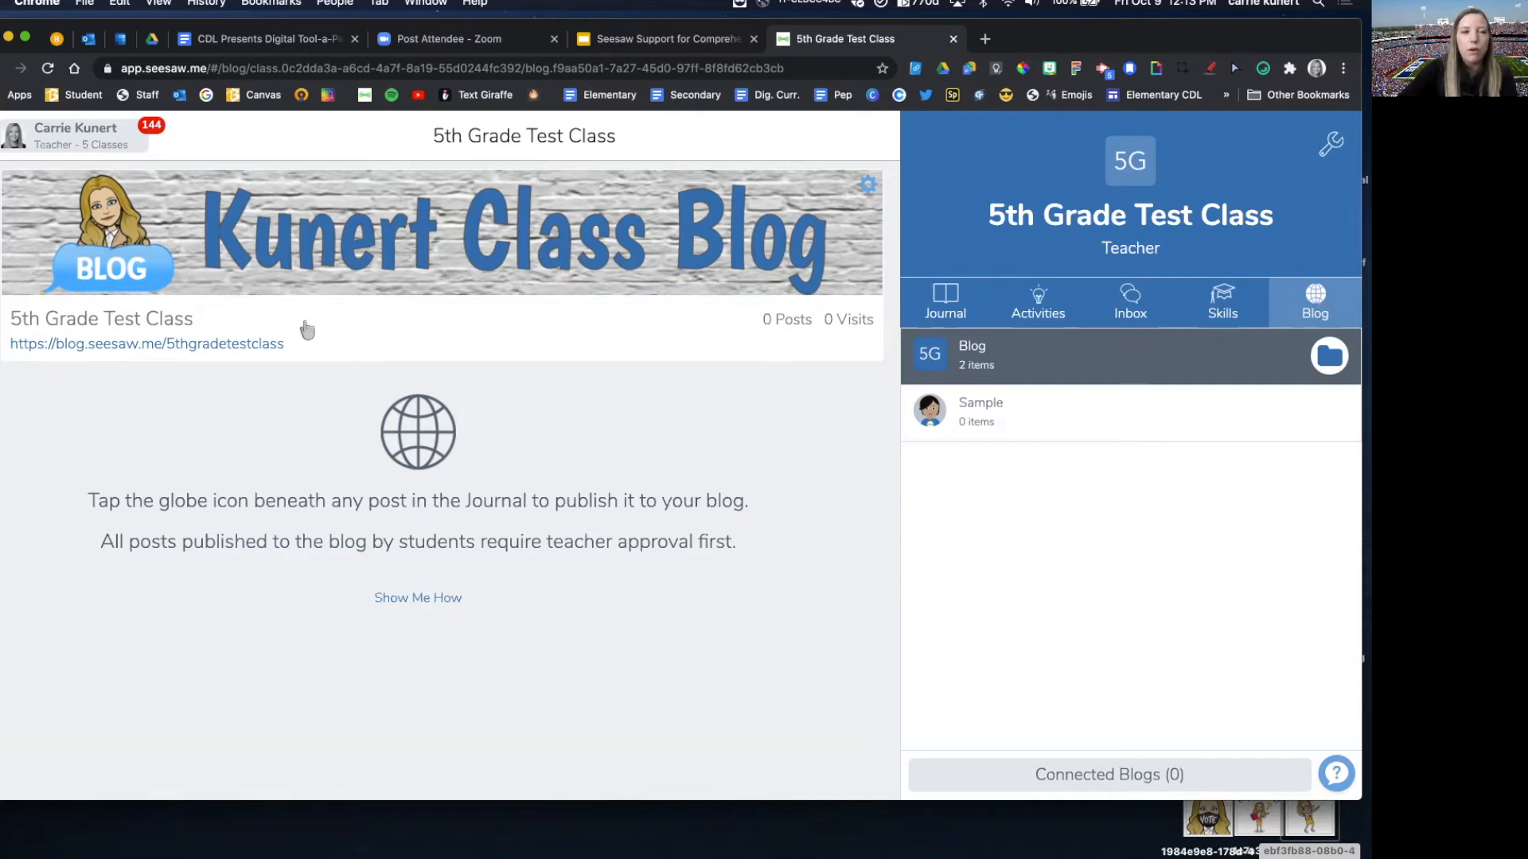
Step: Open the public blog from its web link, enter the blog password, and save that password in the browser
left_click(154, 350)
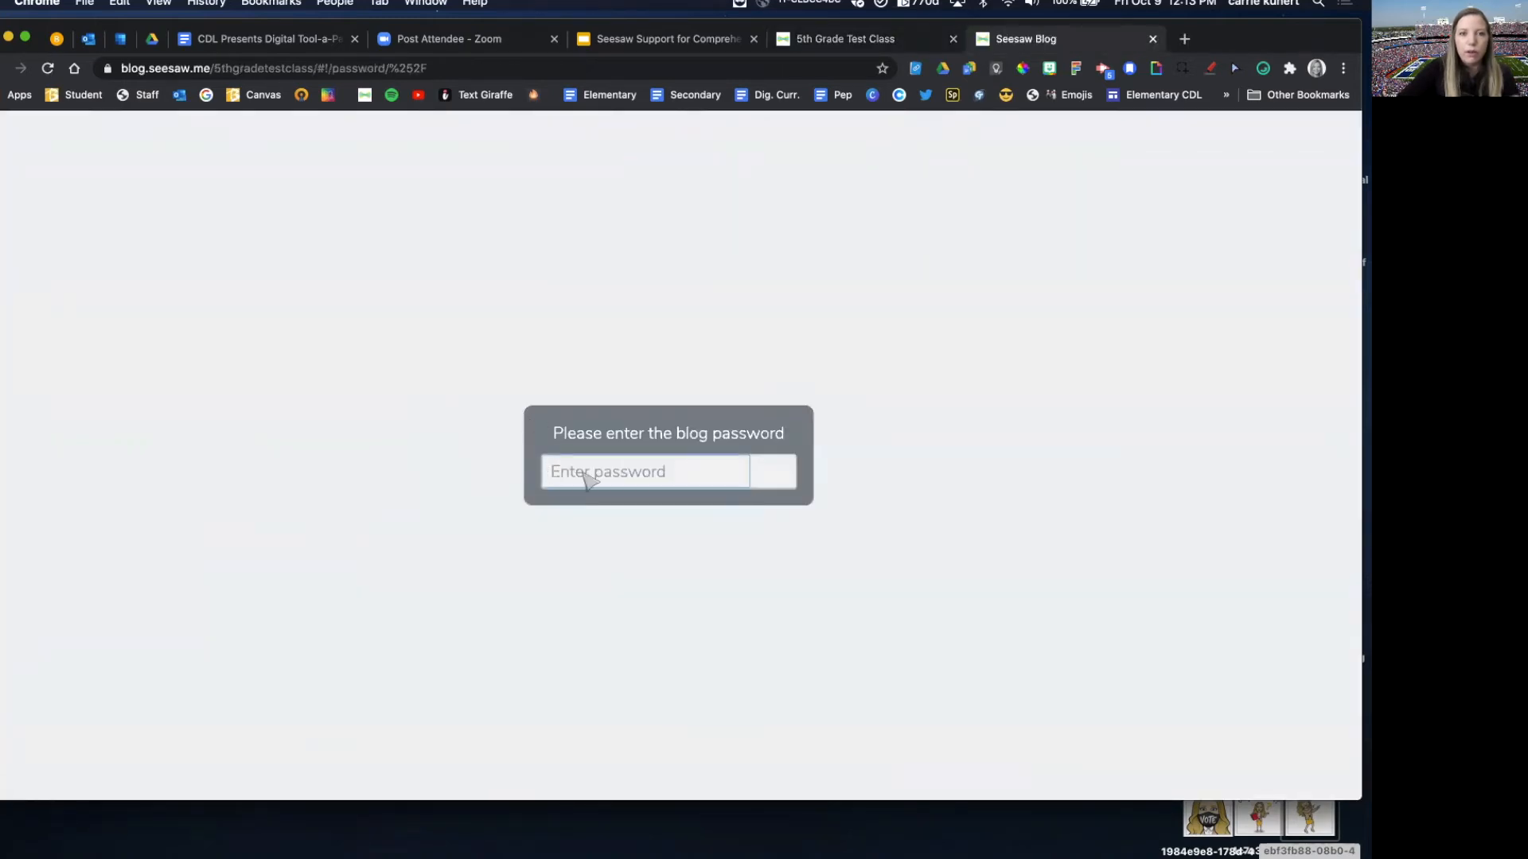
left_click(587, 477)
type("s")
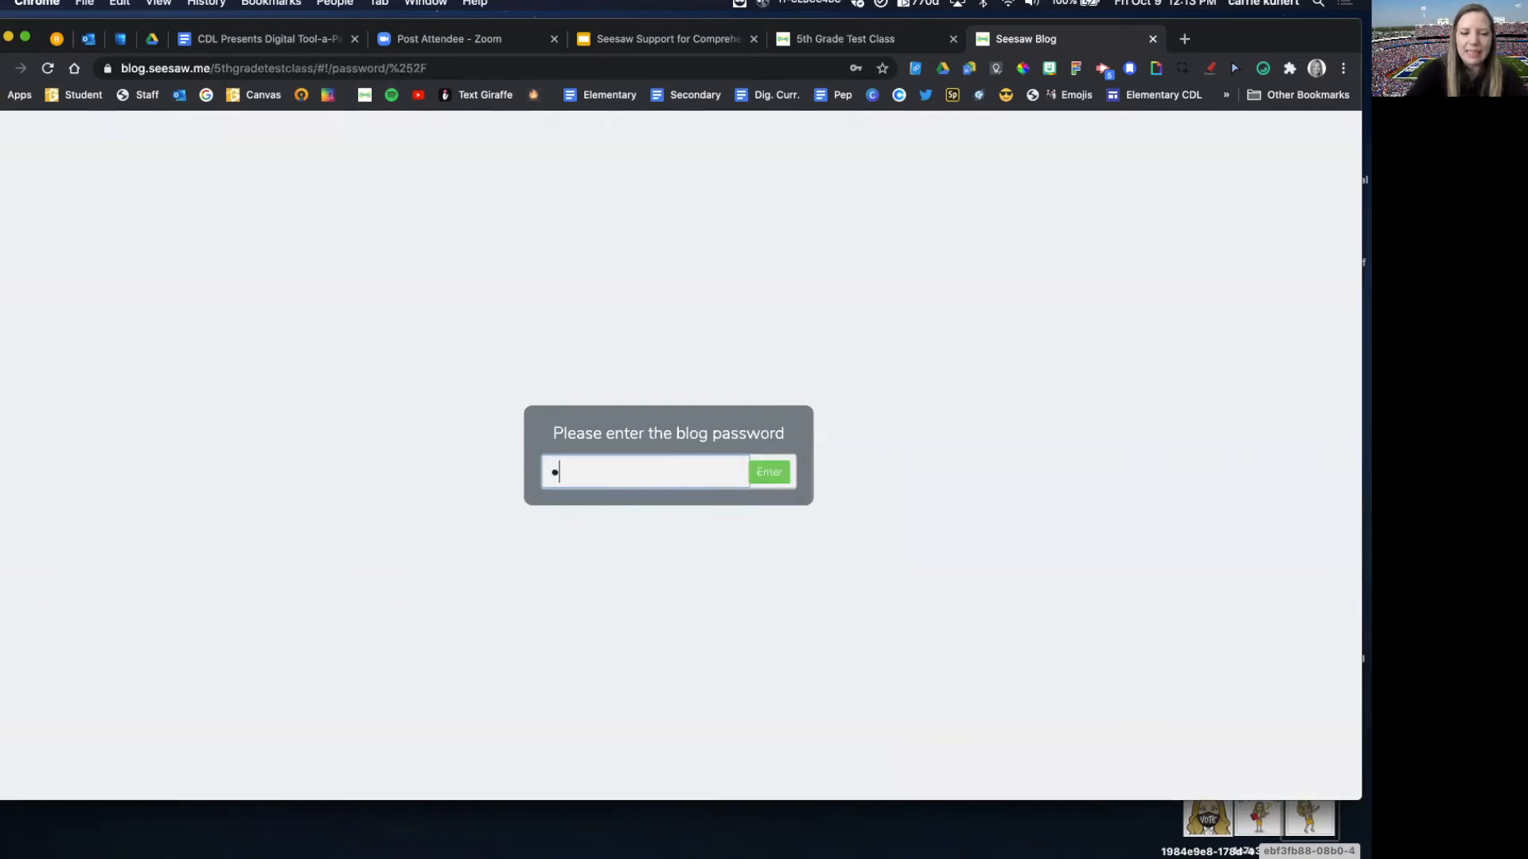
type("•••")
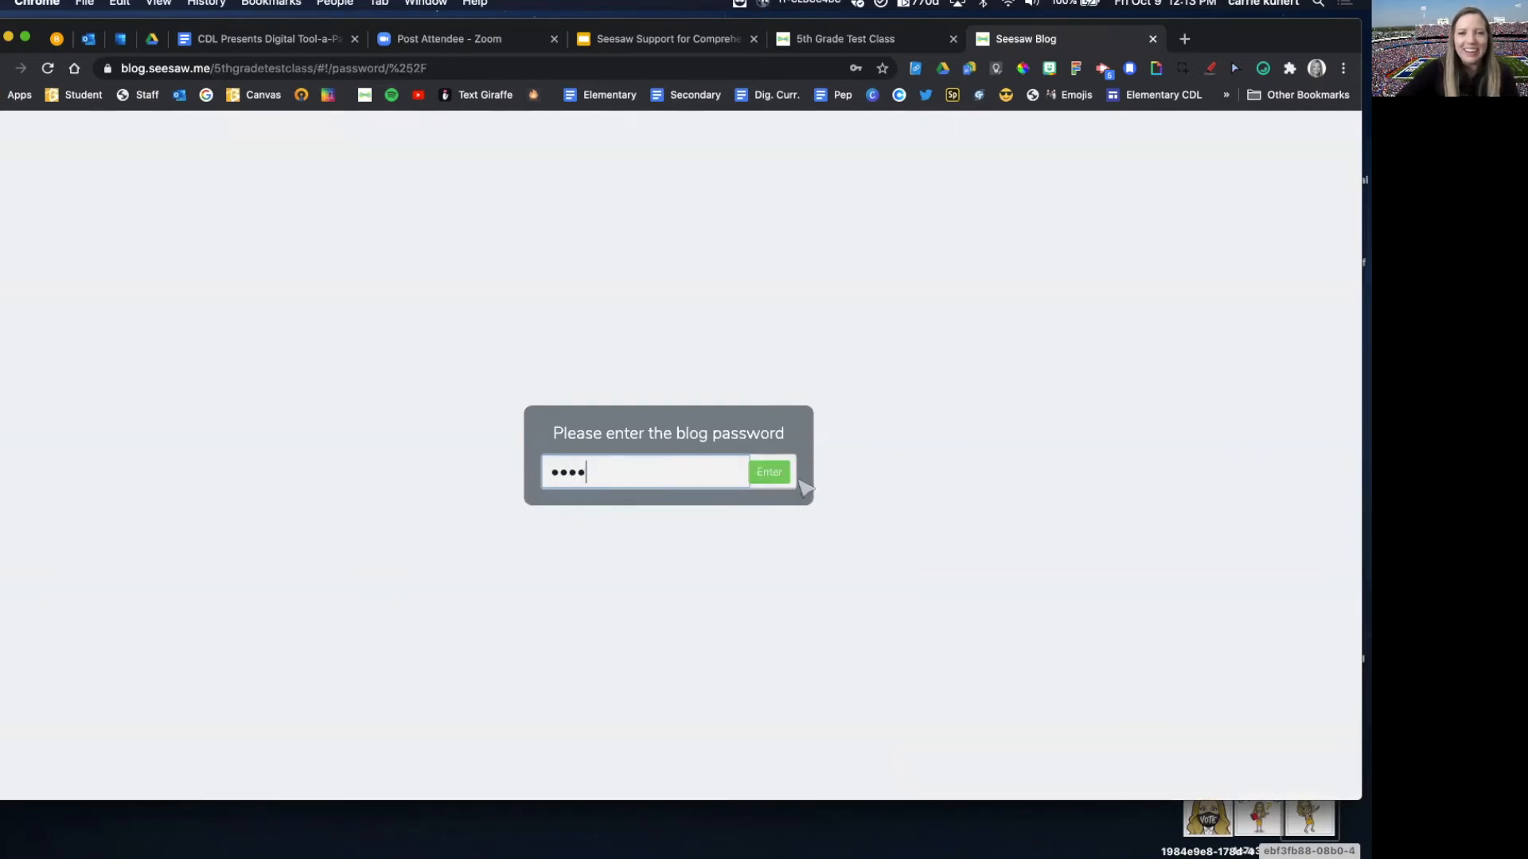
left_click(771, 478)
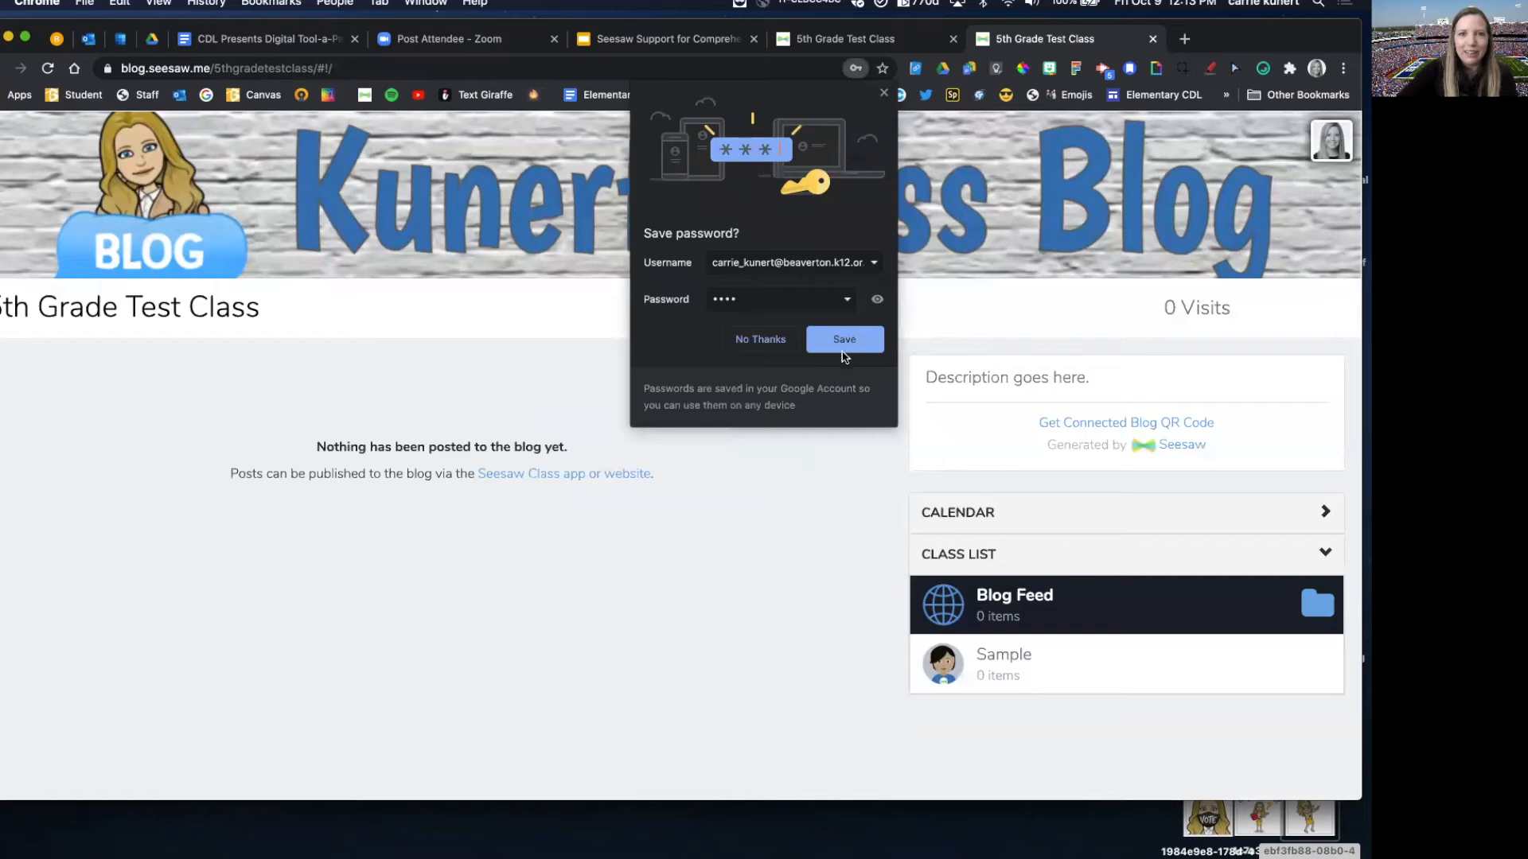
left_click(844, 340)
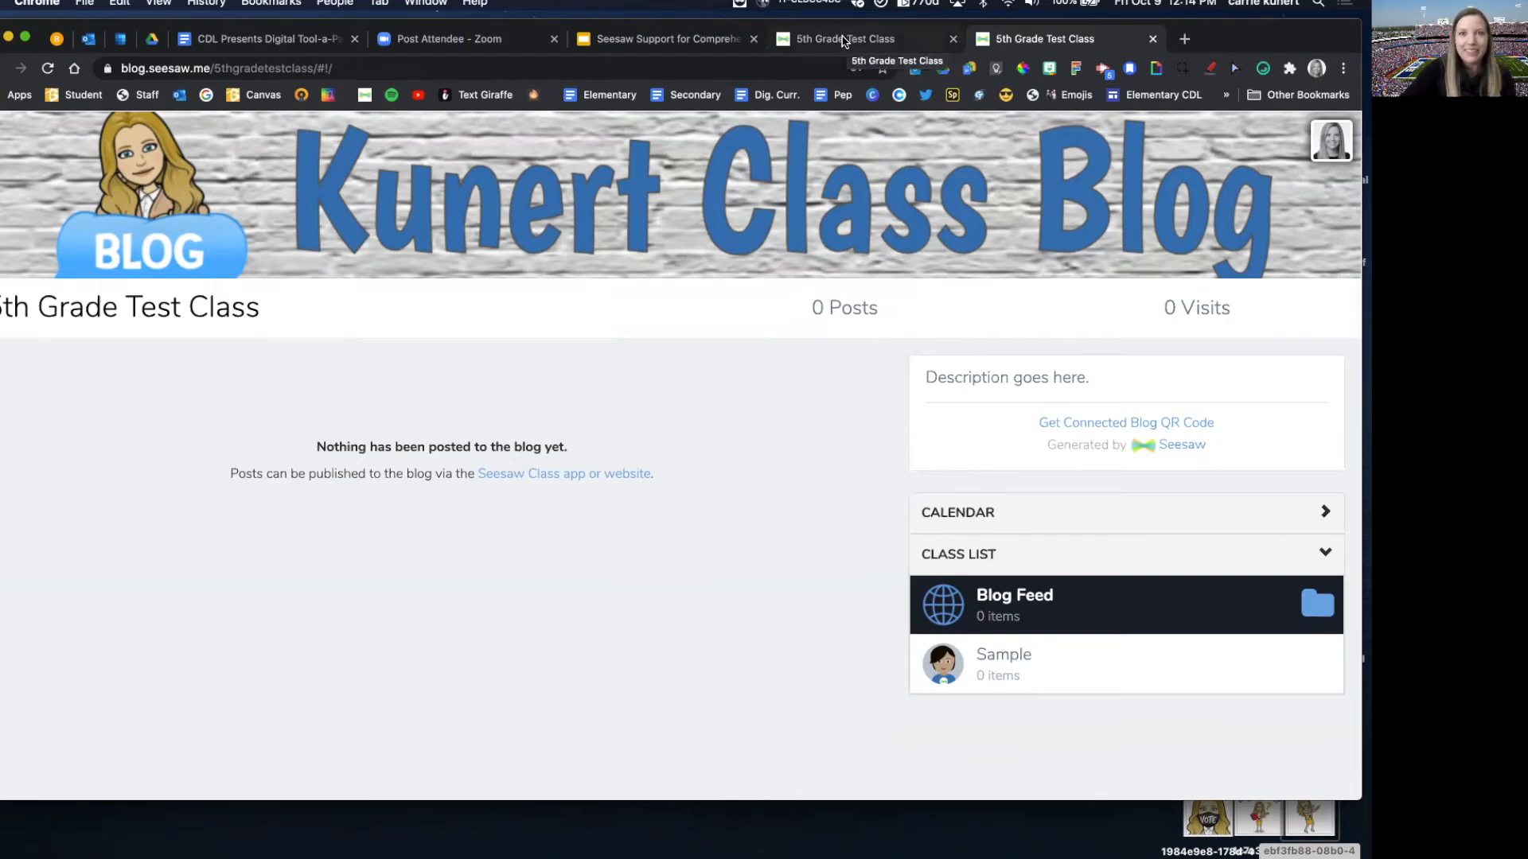
Step: Return to the class in Seesaw and publish the "Pretend there is great student work here ;)" journal post to the blog
left_click(843, 40)
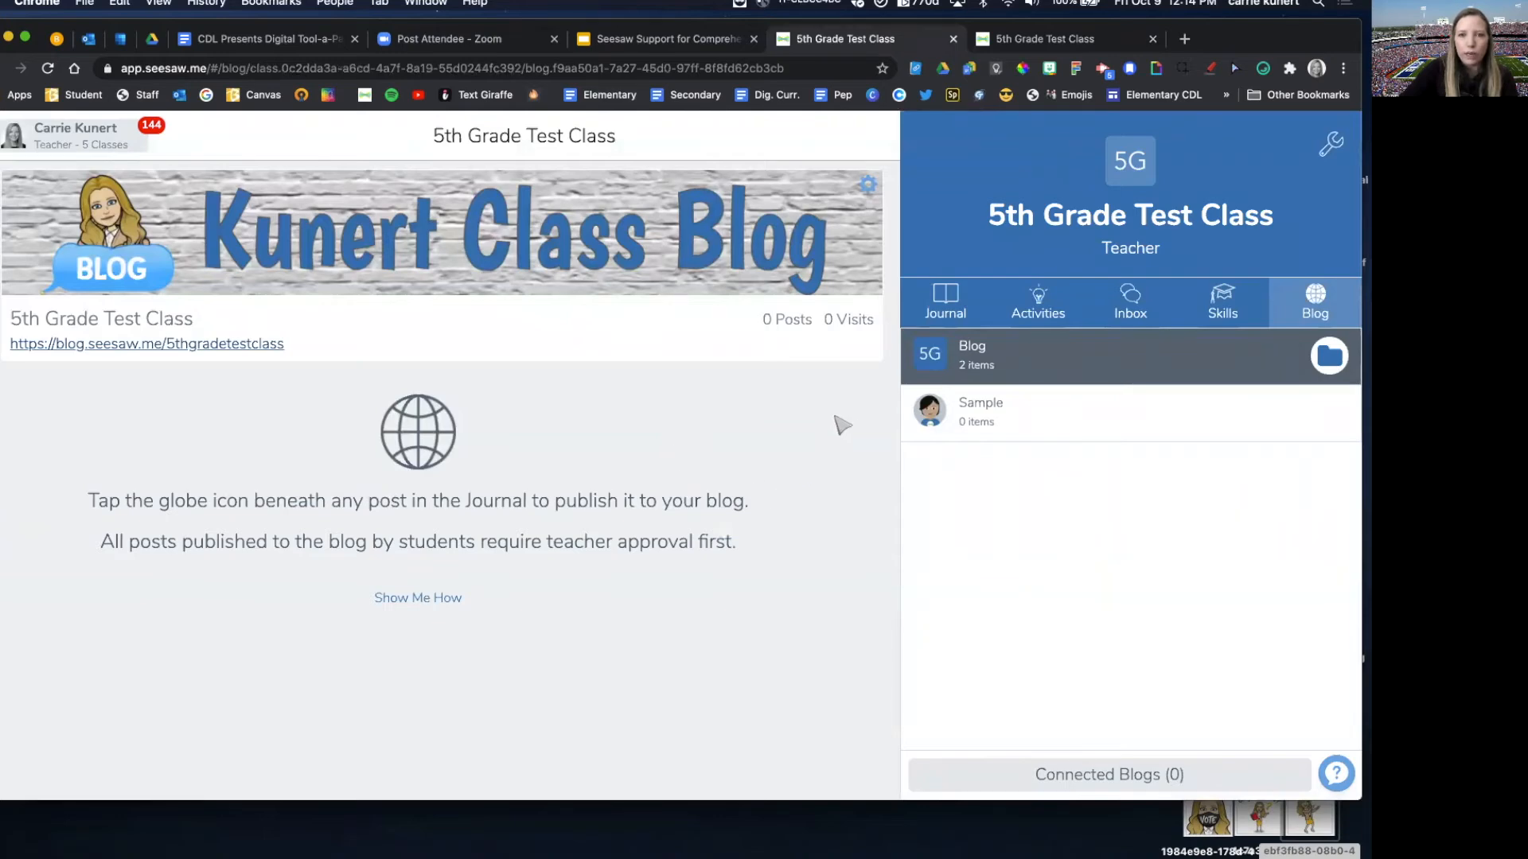
left_click(943, 309)
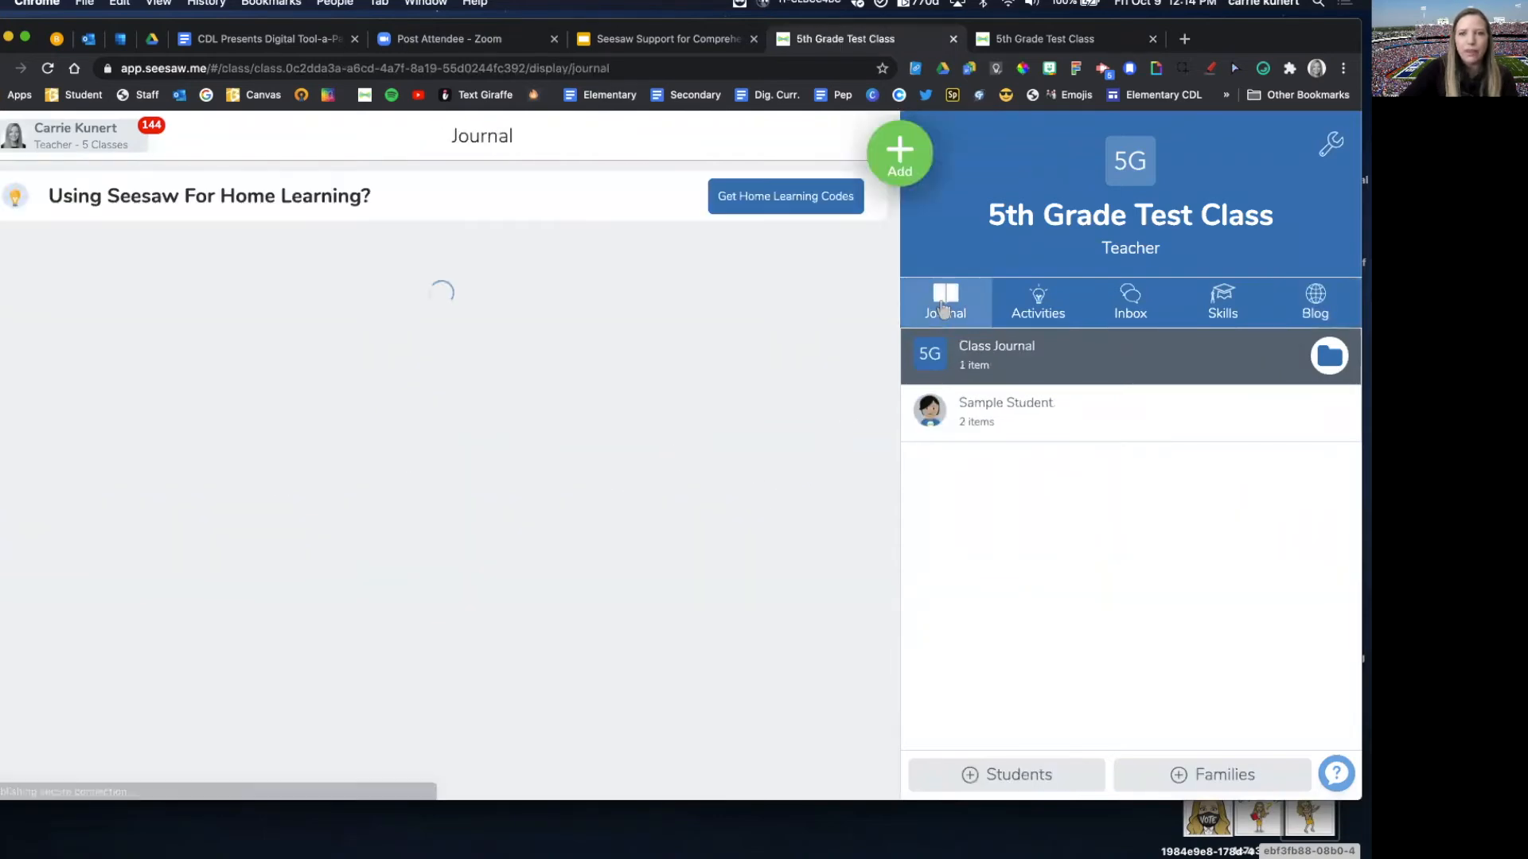
scroll(504, 344, "down", 1)
scroll(505, 346, "up", 1)
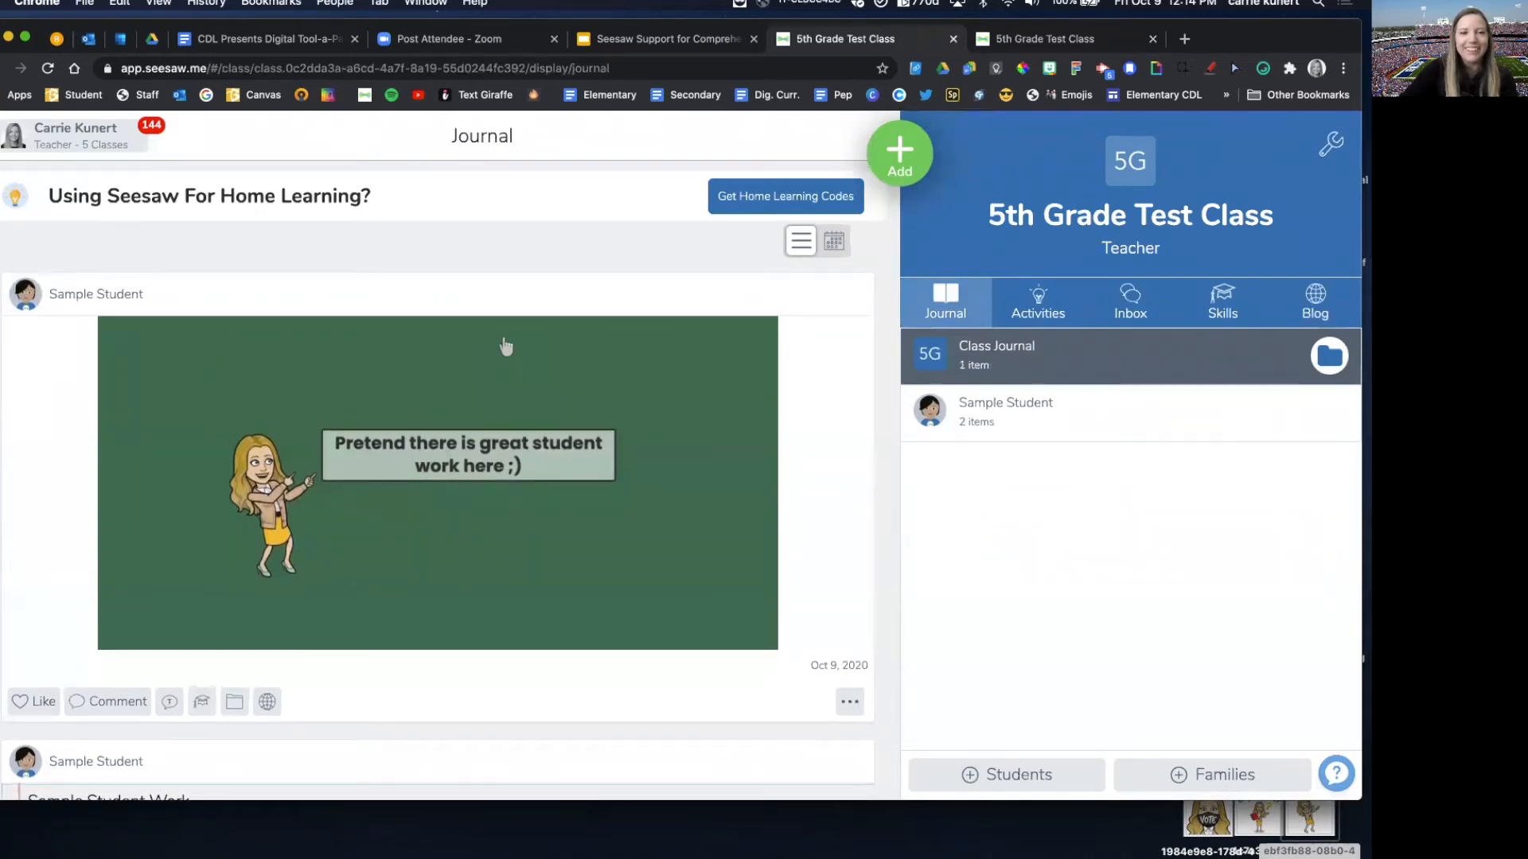
scroll(399, 427, "down", 2)
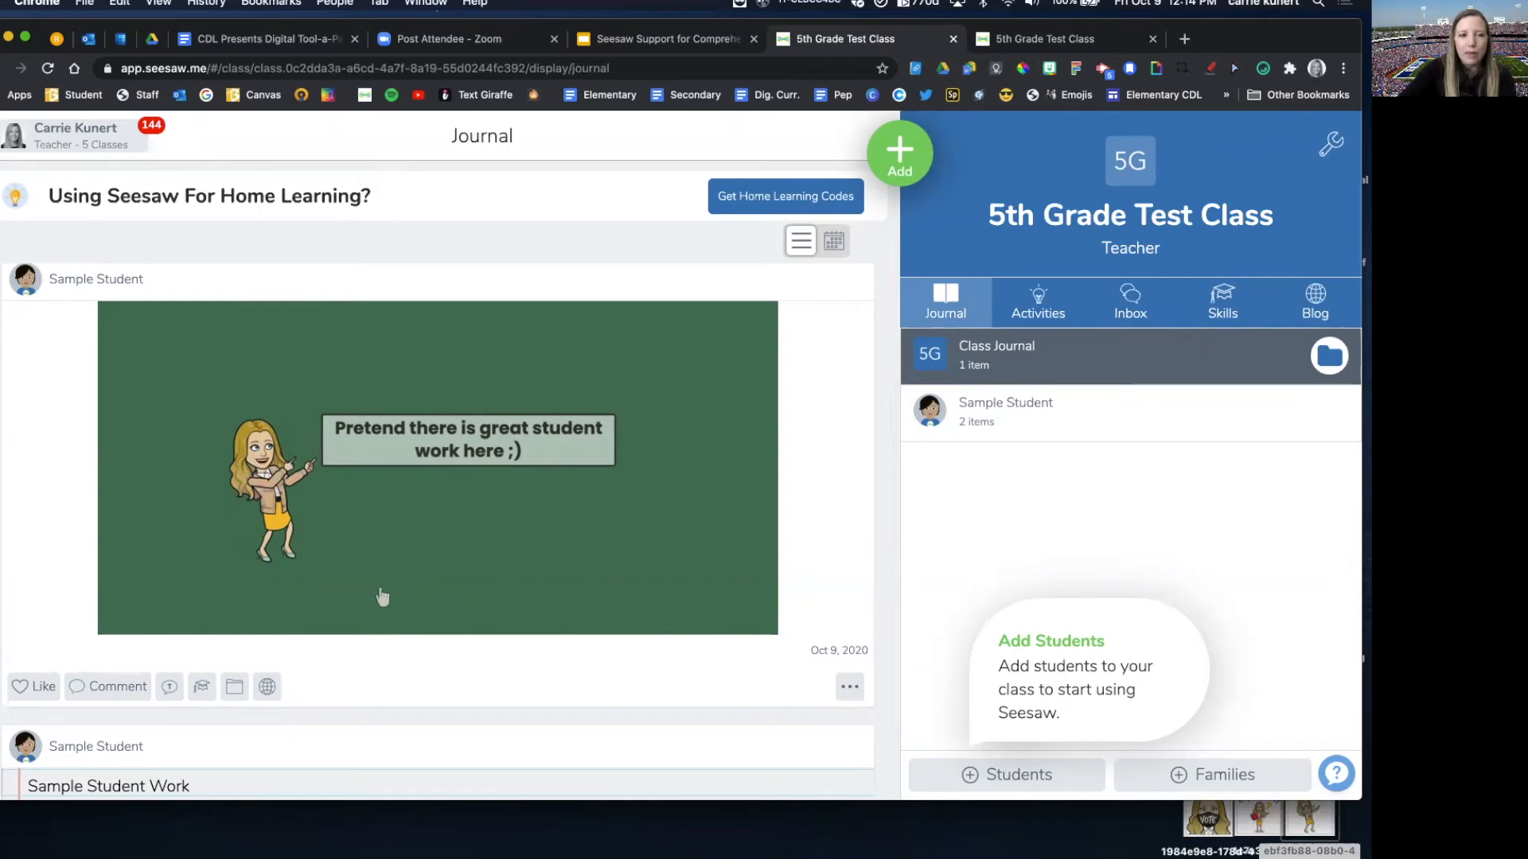
left_click(267, 689)
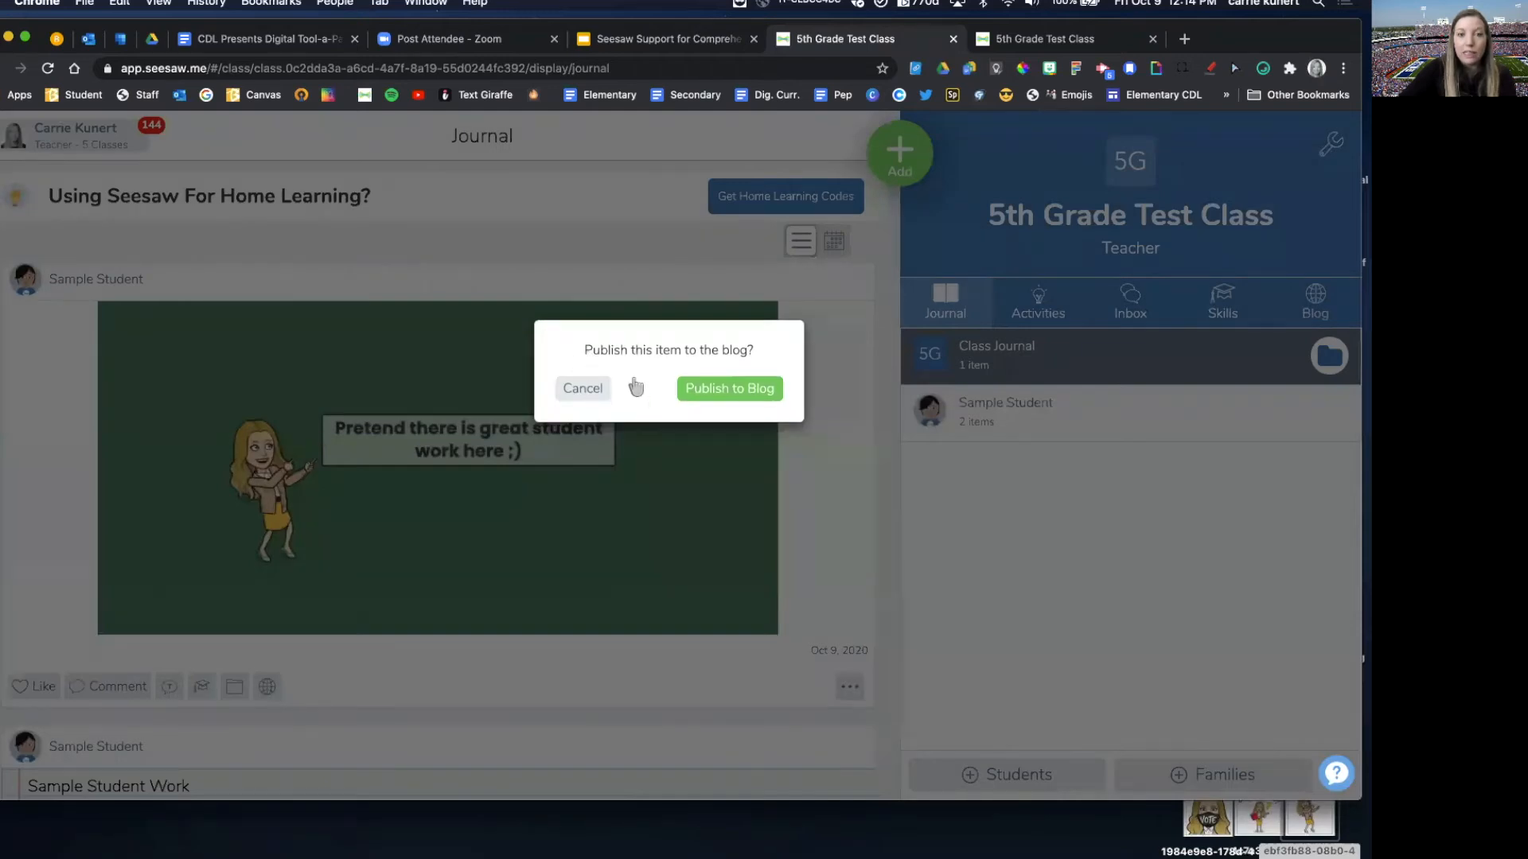
left_click(726, 391)
Step: Publish the lined-paper "Sample Student Work" journal post to the class blog
scroll(704, 454, "down", 6)
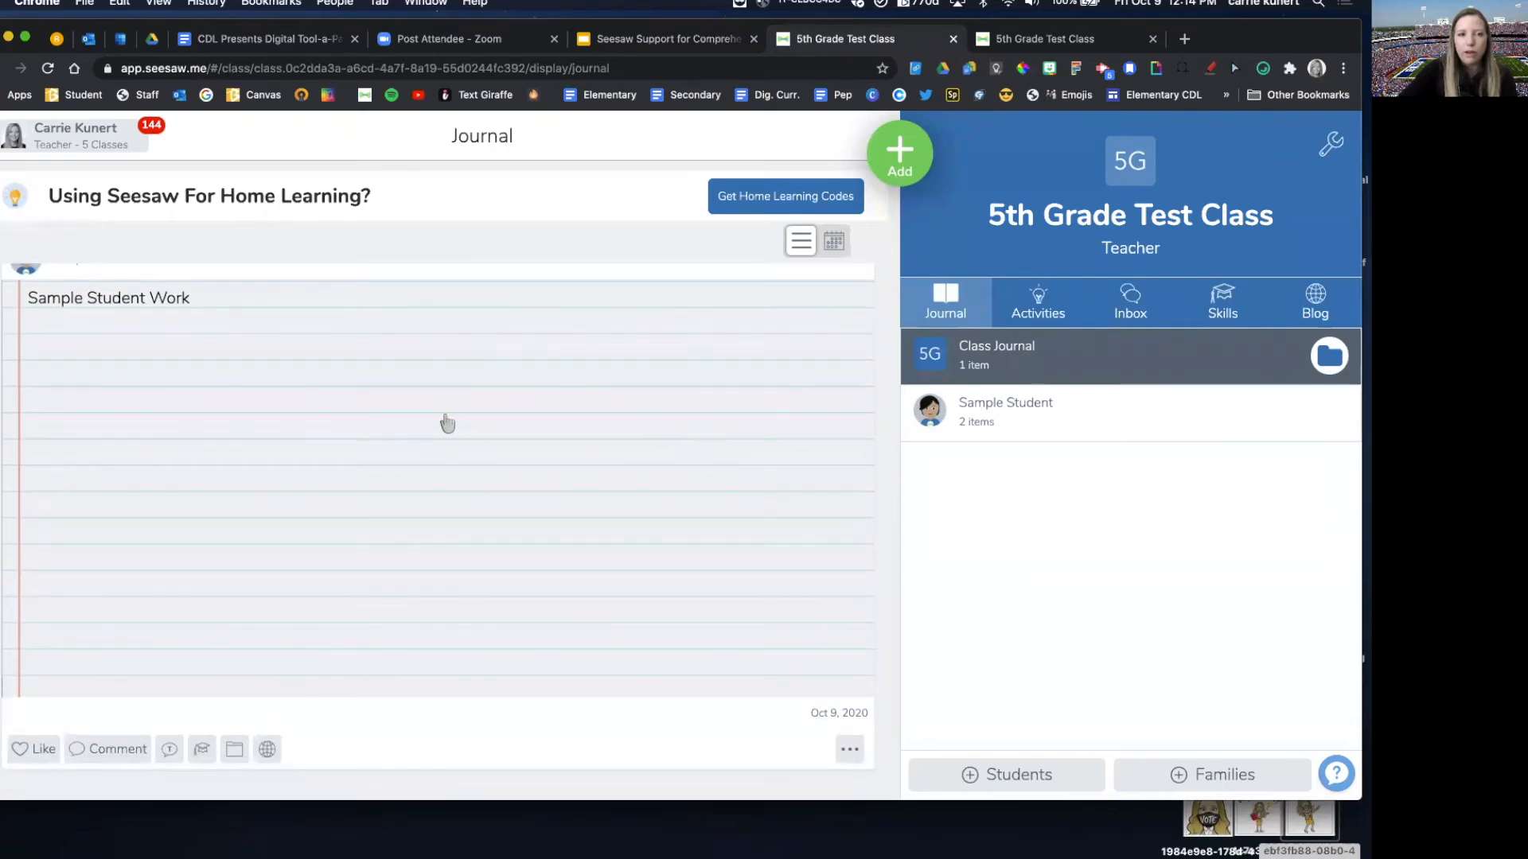
scroll(443, 422, "down", 1)
left_click(267, 732)
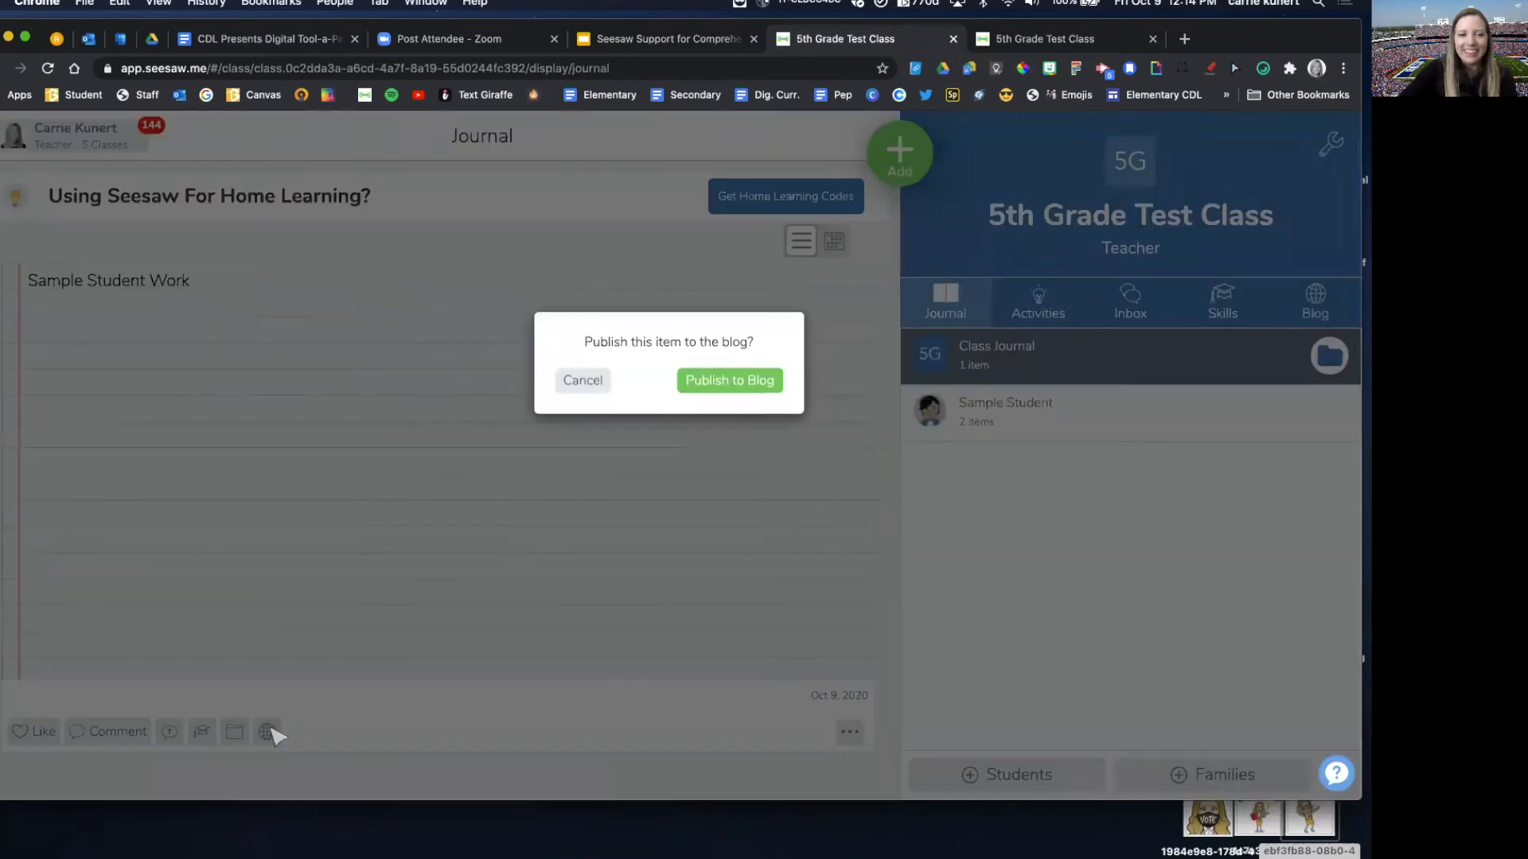
left_click(732, 393)
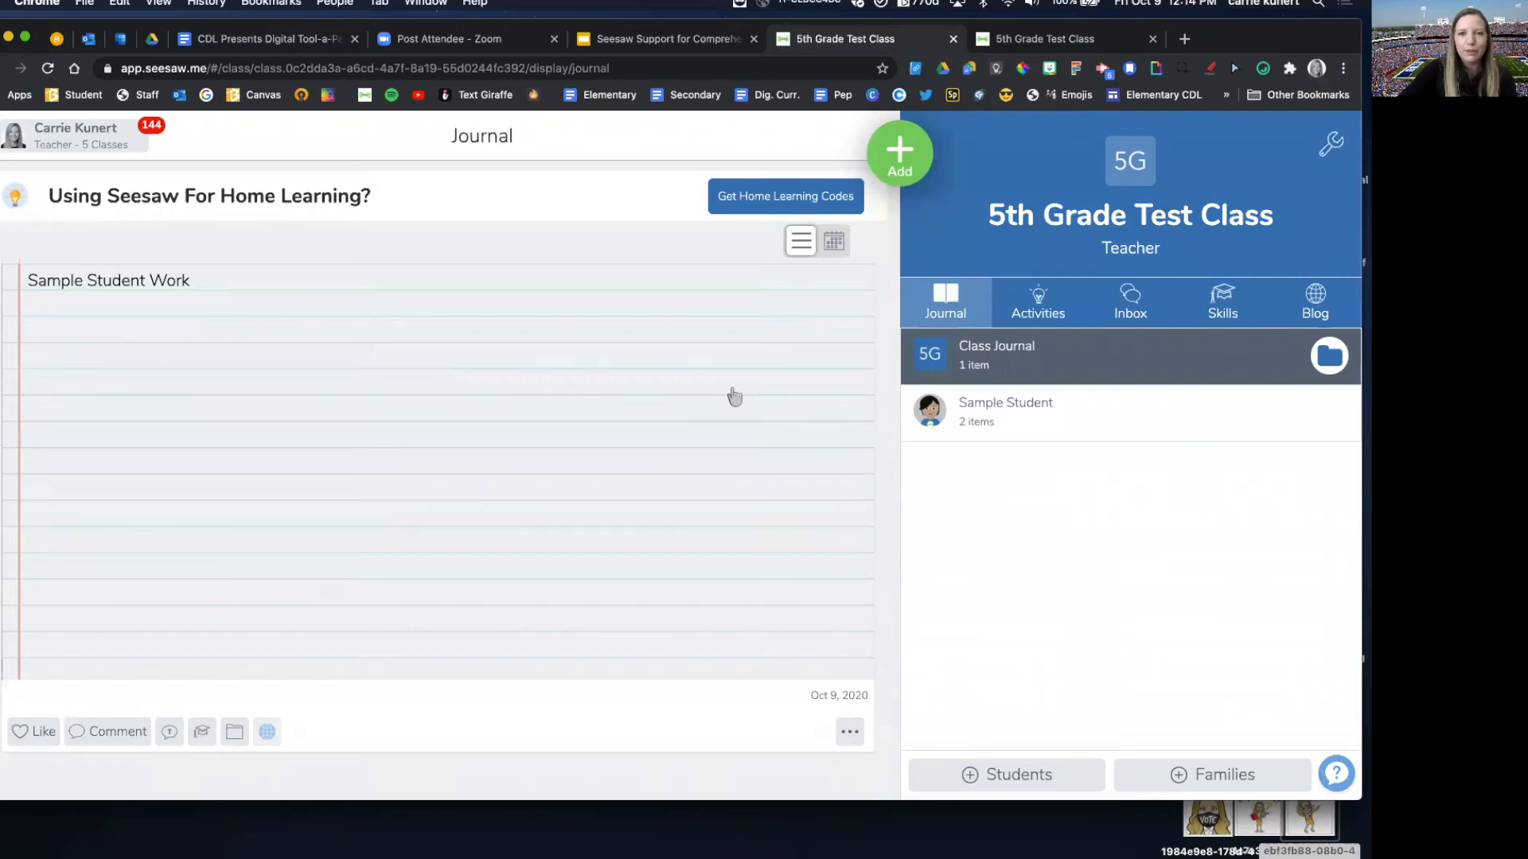
Step: Open the class blog within Seesaw and review the two published posts
left_click(1315, 300)
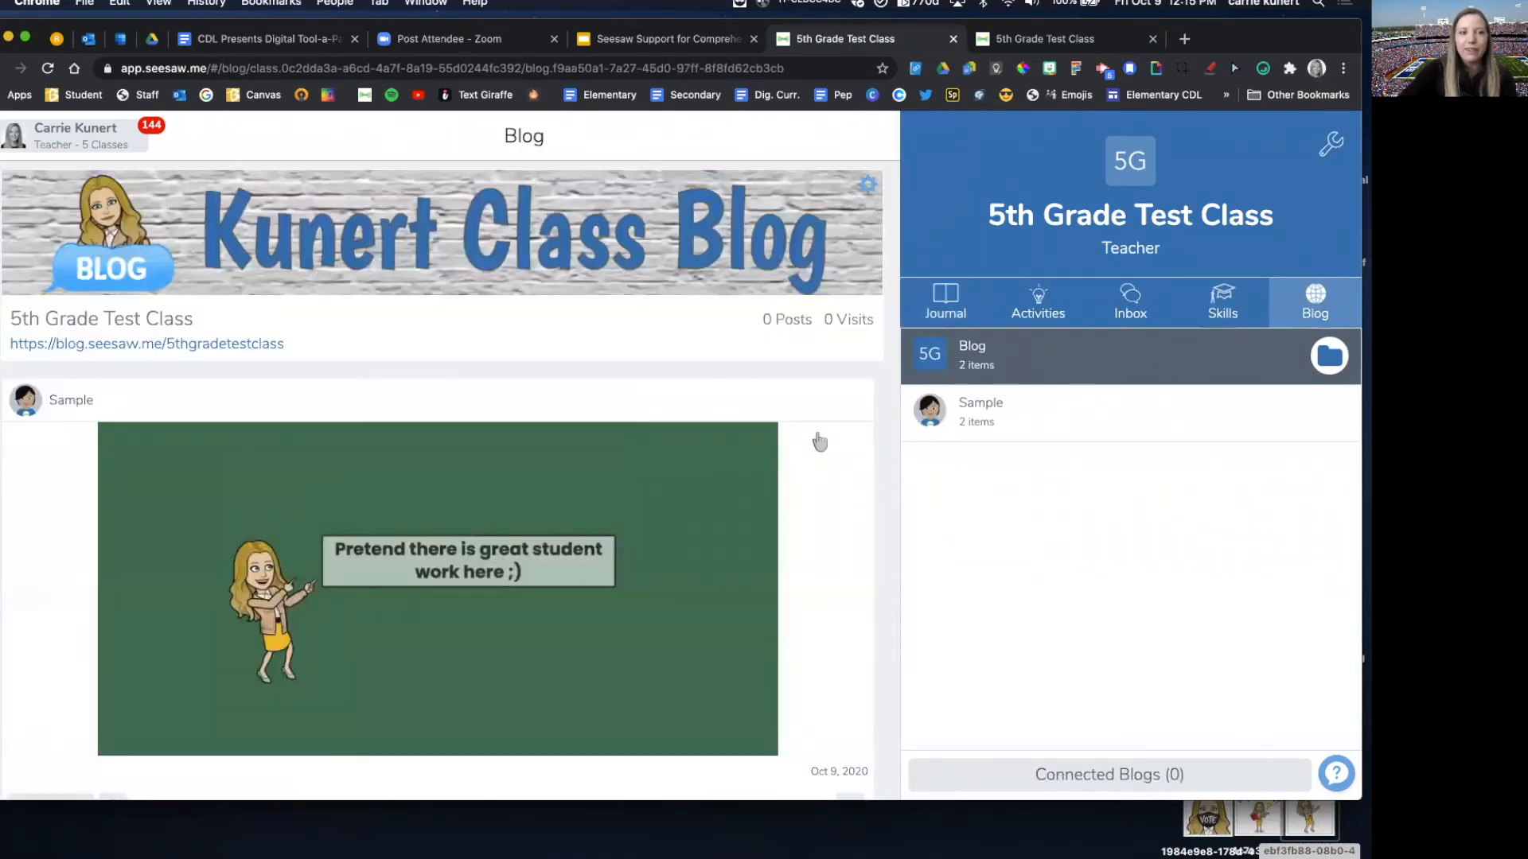
scroll(777, 462, "down", 2)
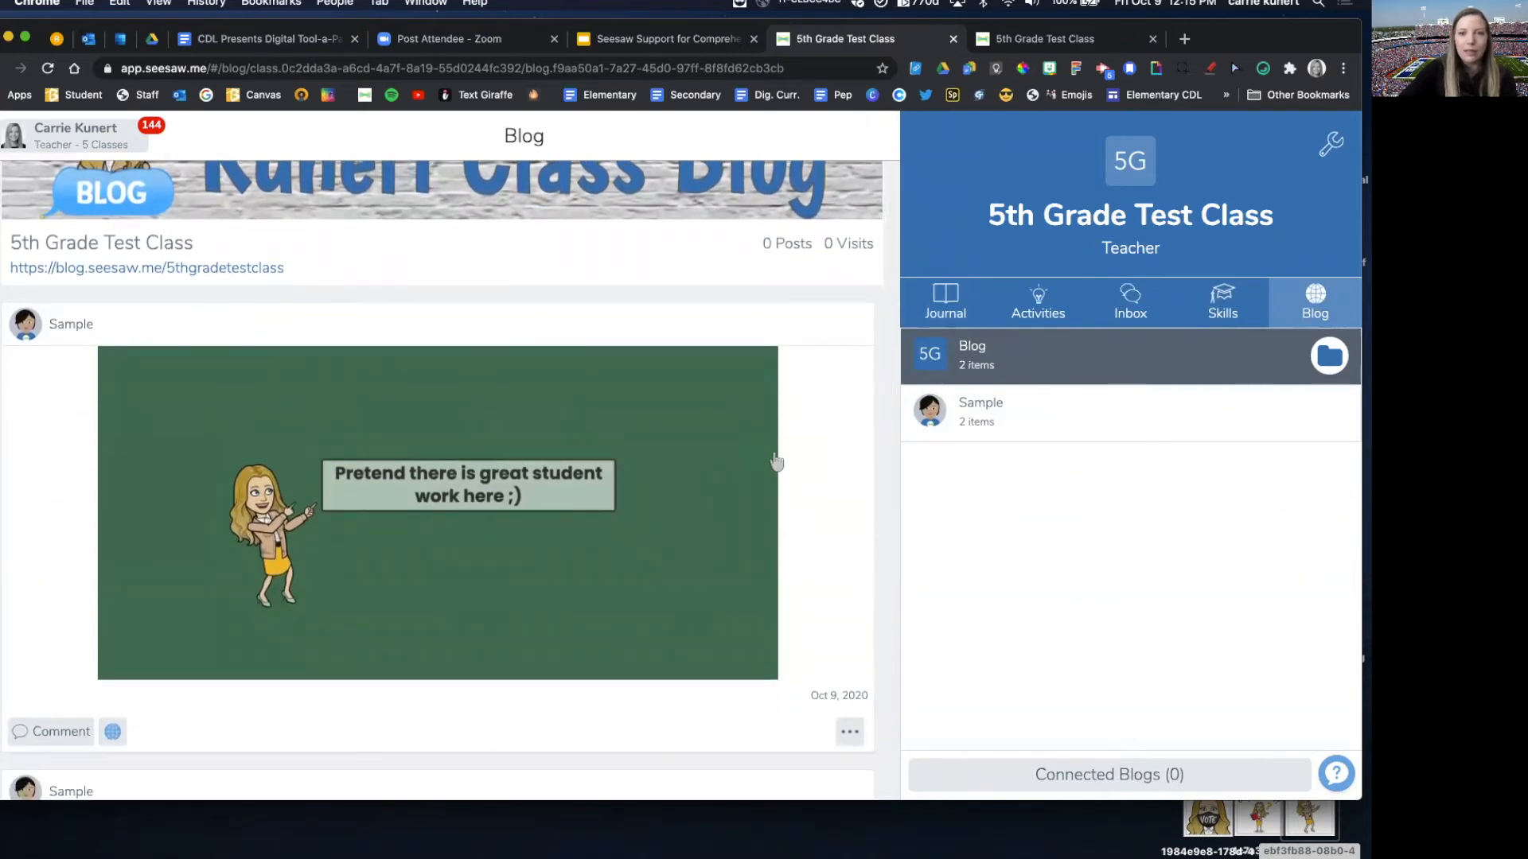
scroll(777, 461, "down", 5)
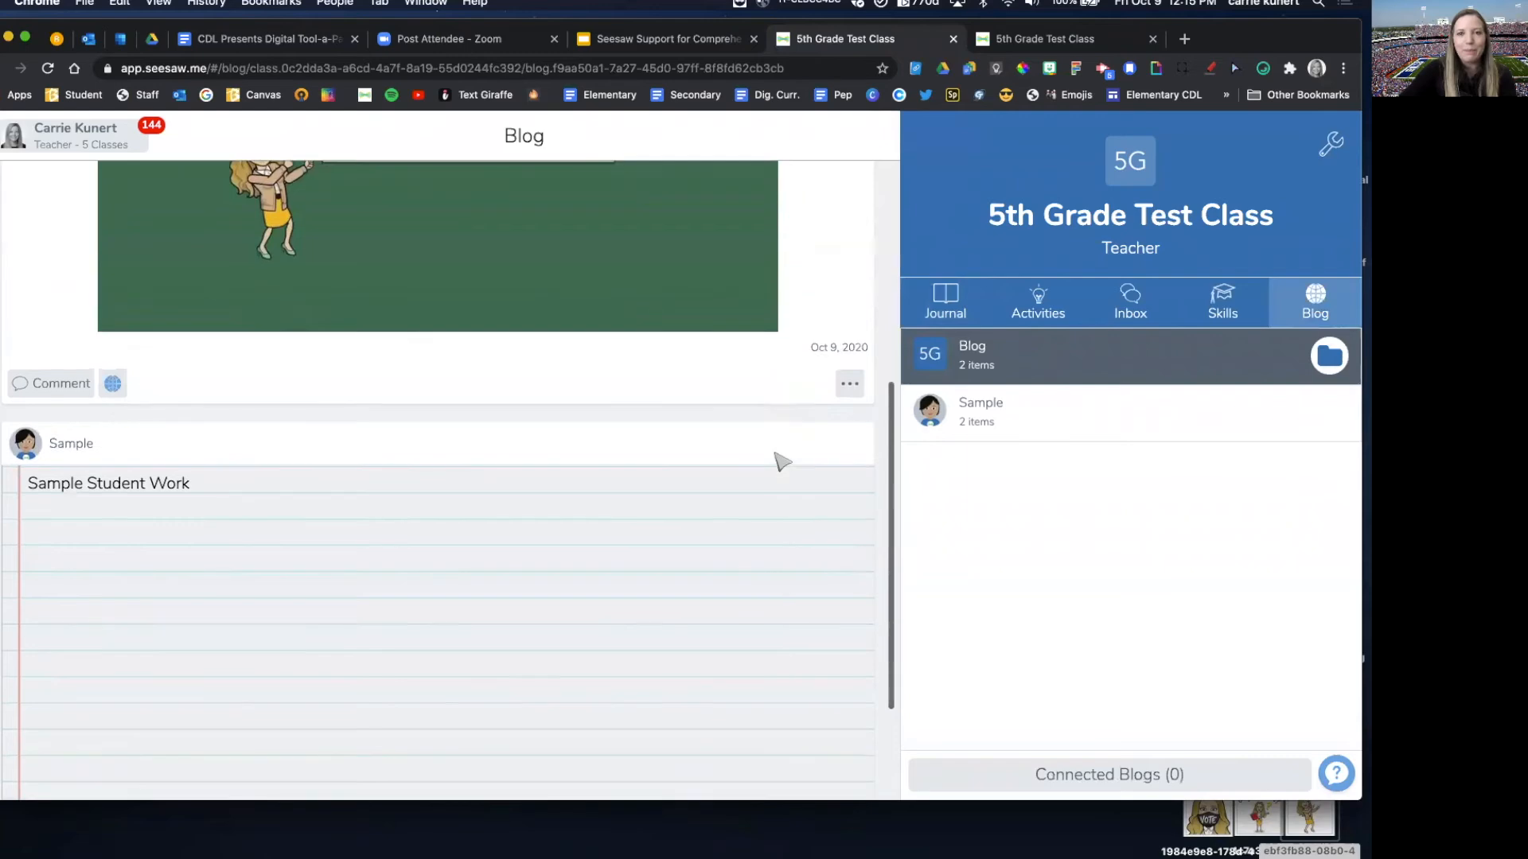
scroll(780, 461, "up", 5)
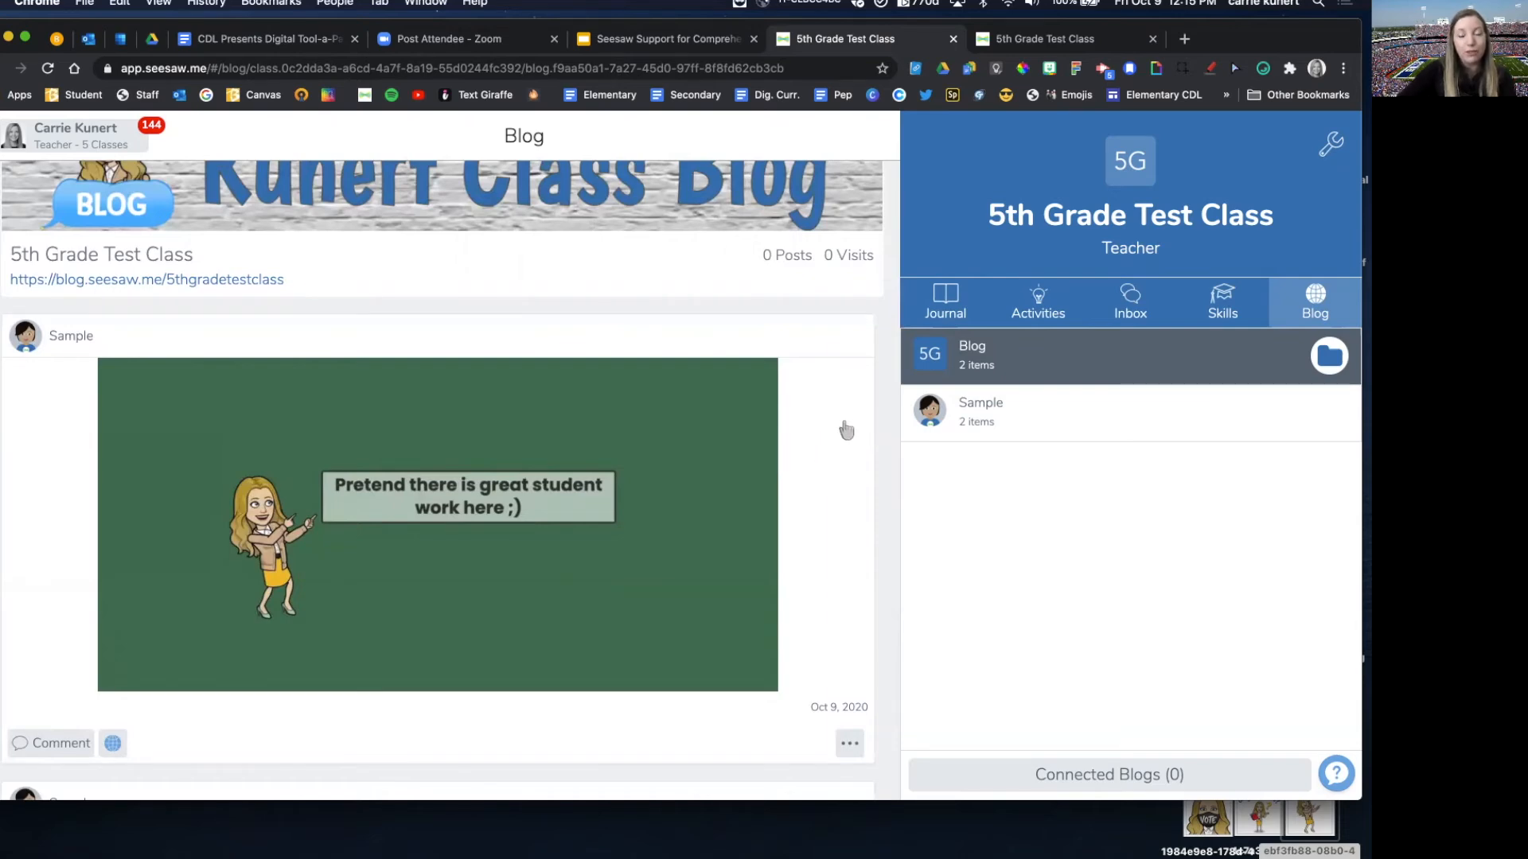
scroll(843, 430, "down", 2)
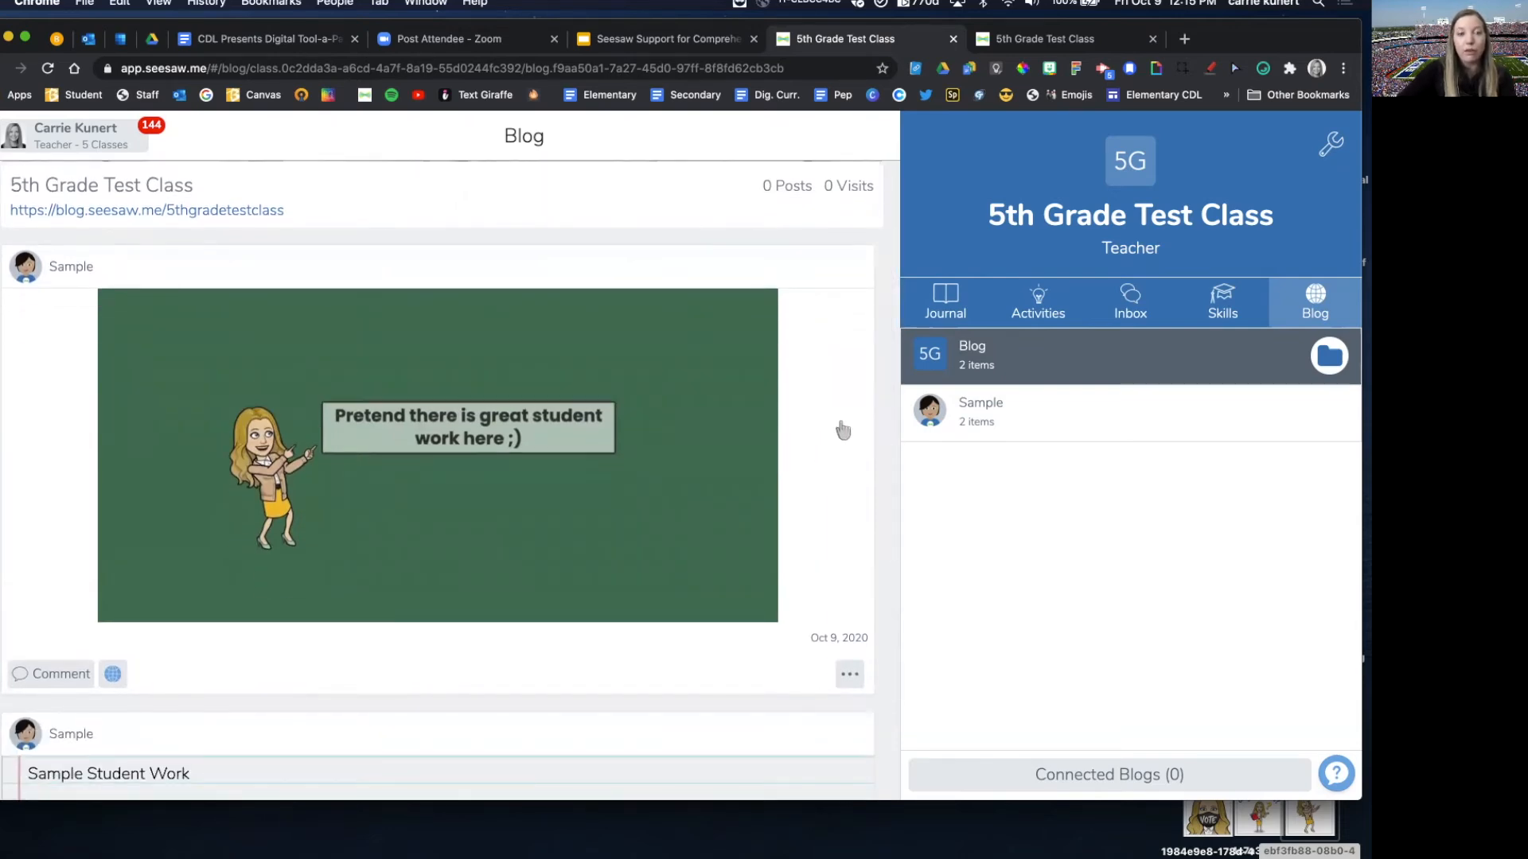
scroll(843, 430, "down", 4)
scroll(260, 398, "up", 1)
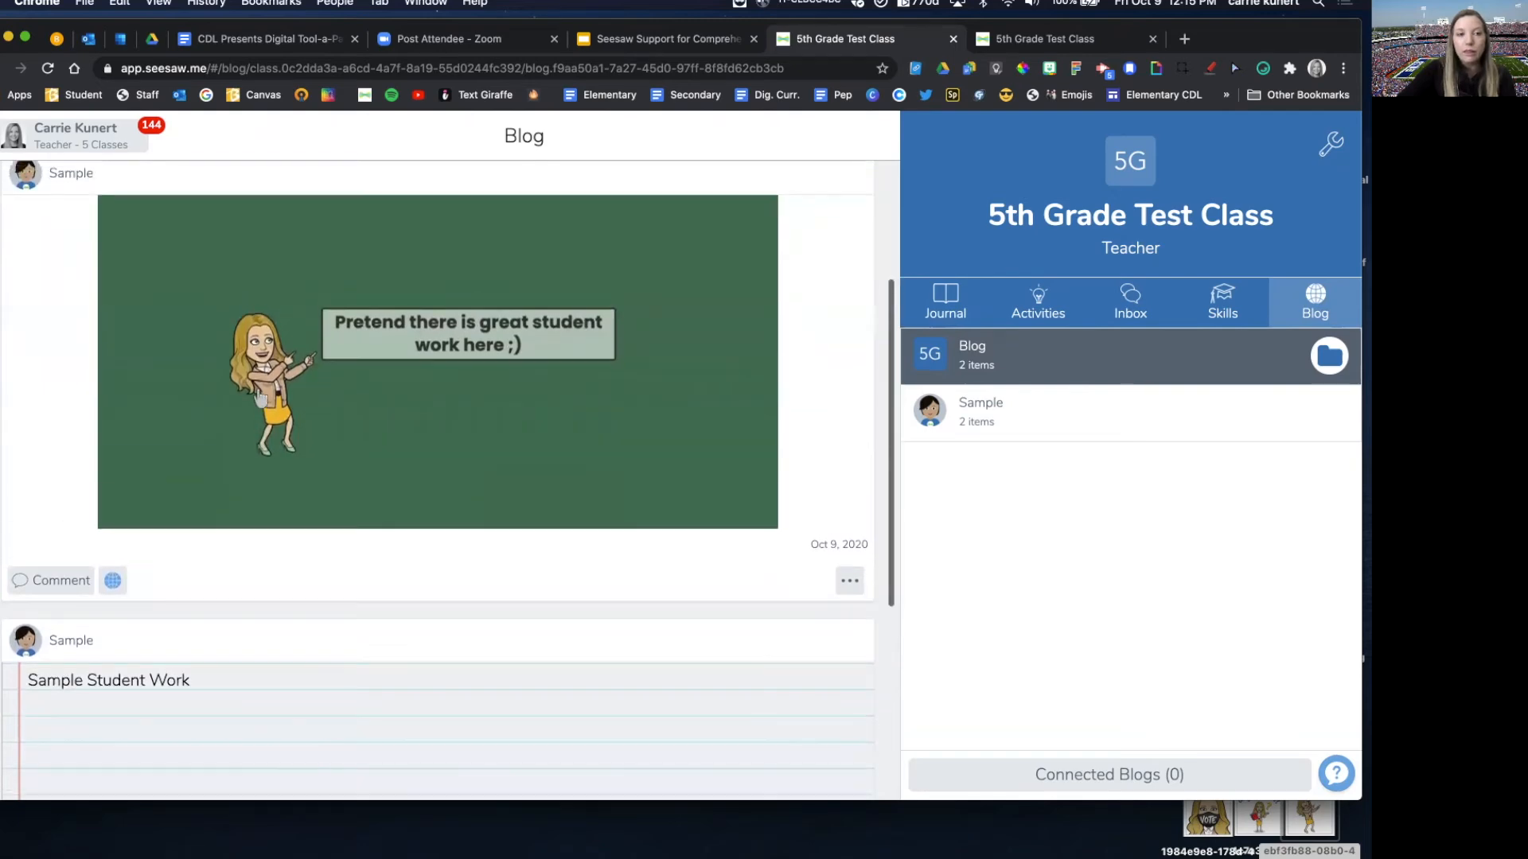
left_click(55, 583)
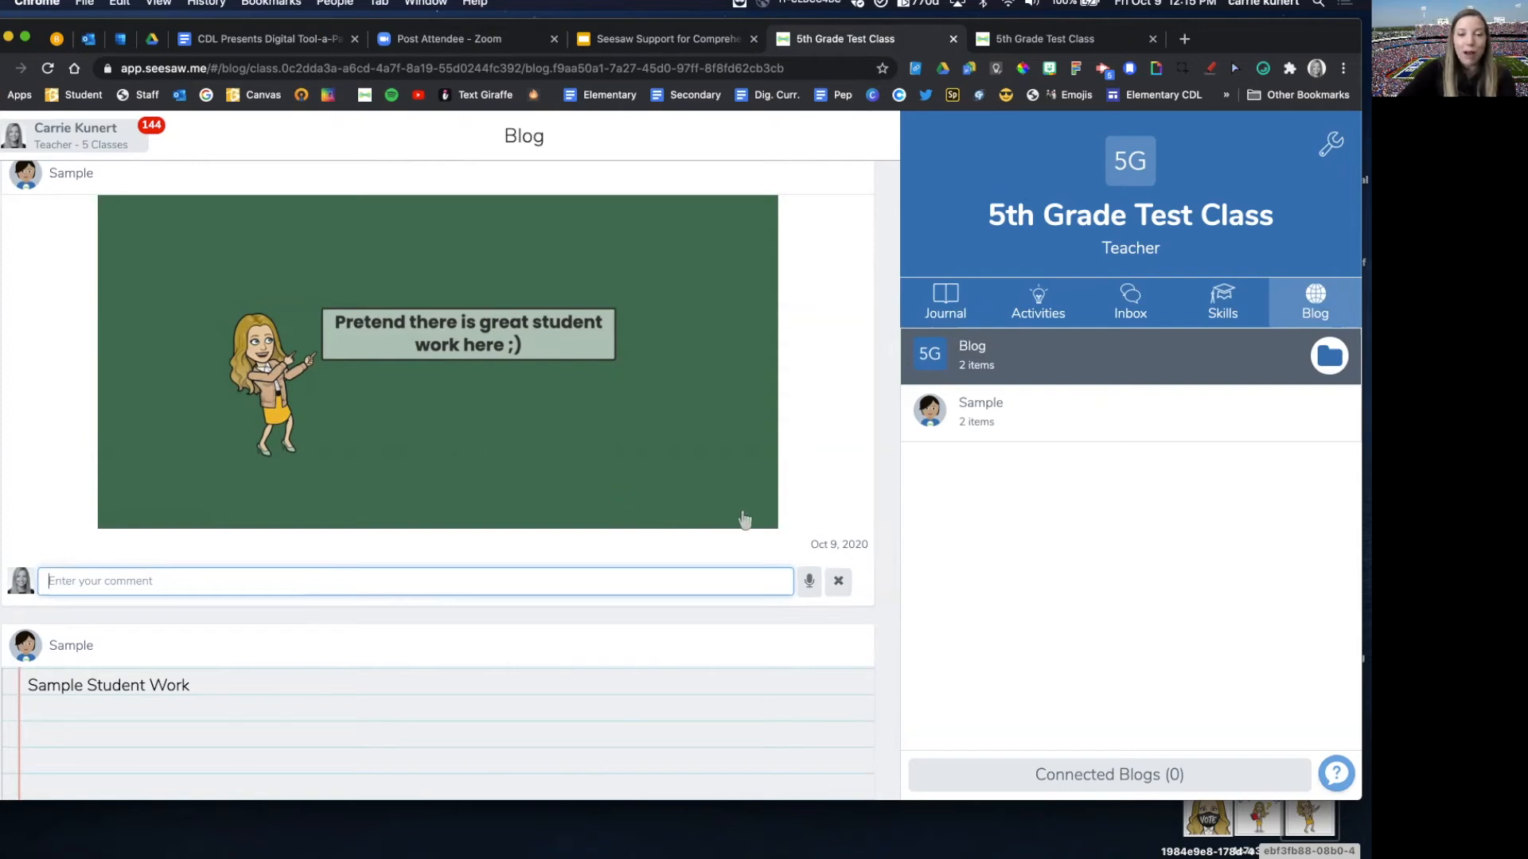
left_click(839, 585)
scroll(777, 501, "up", 5)
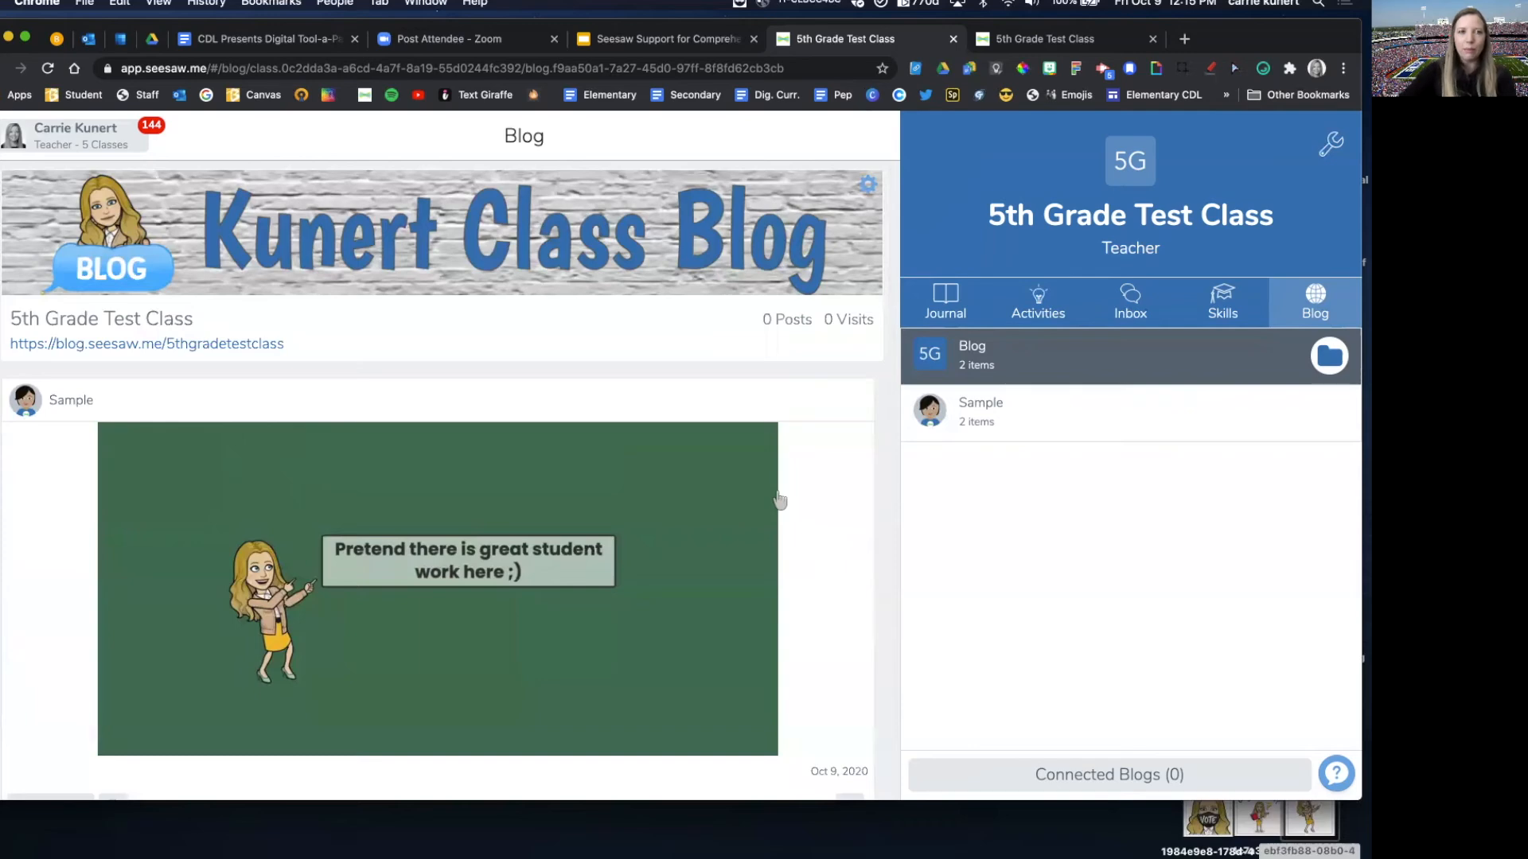
scroll(779, 499, "down", 1)
scroll(783, 495, "up", 1)
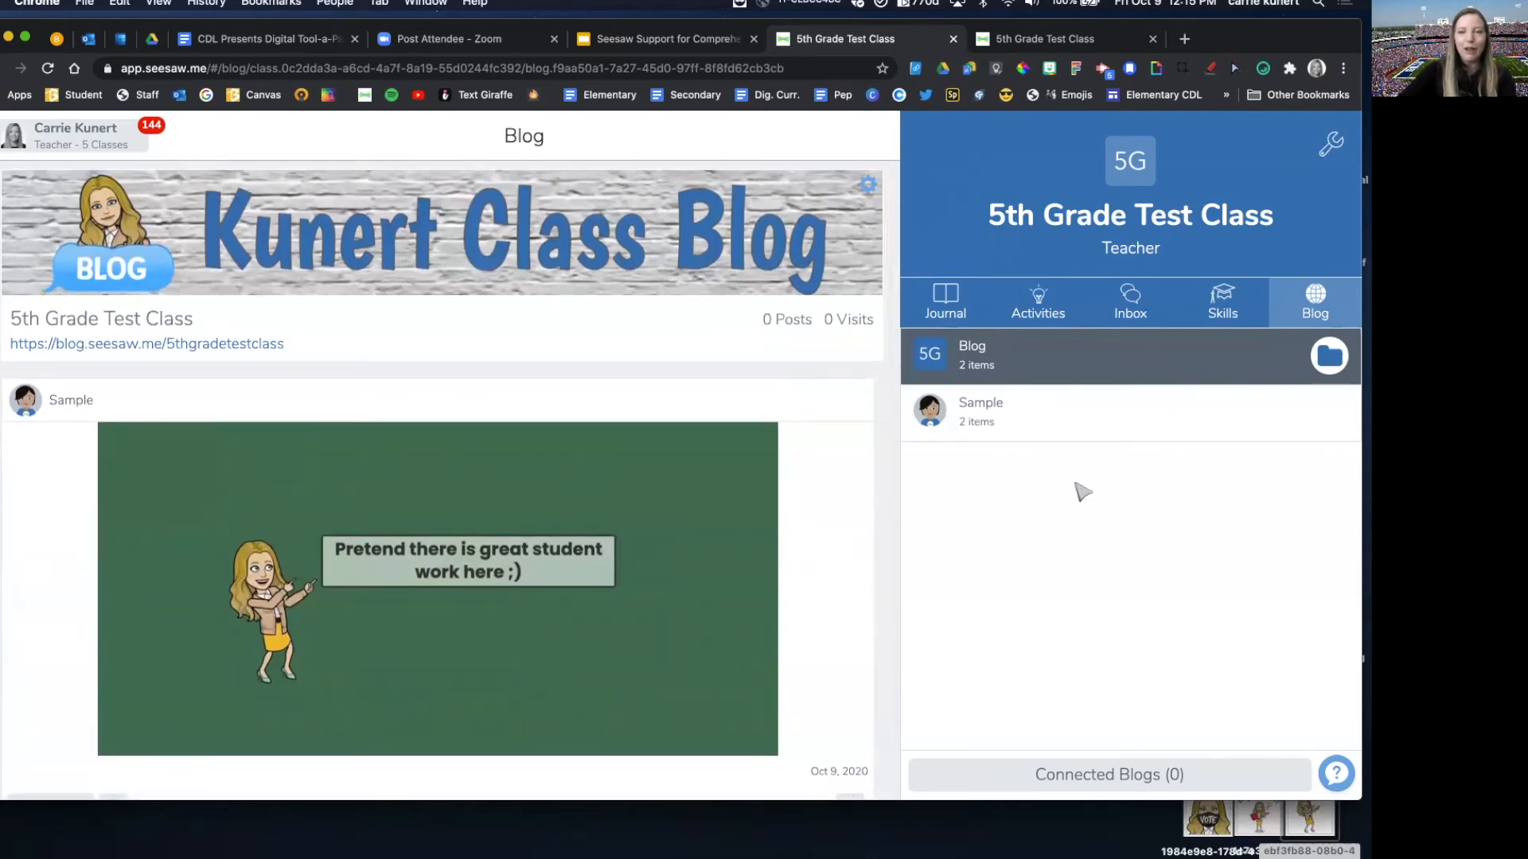
scroll(865, 477, "down", 1)
scroll(865, 477, "down", 1)
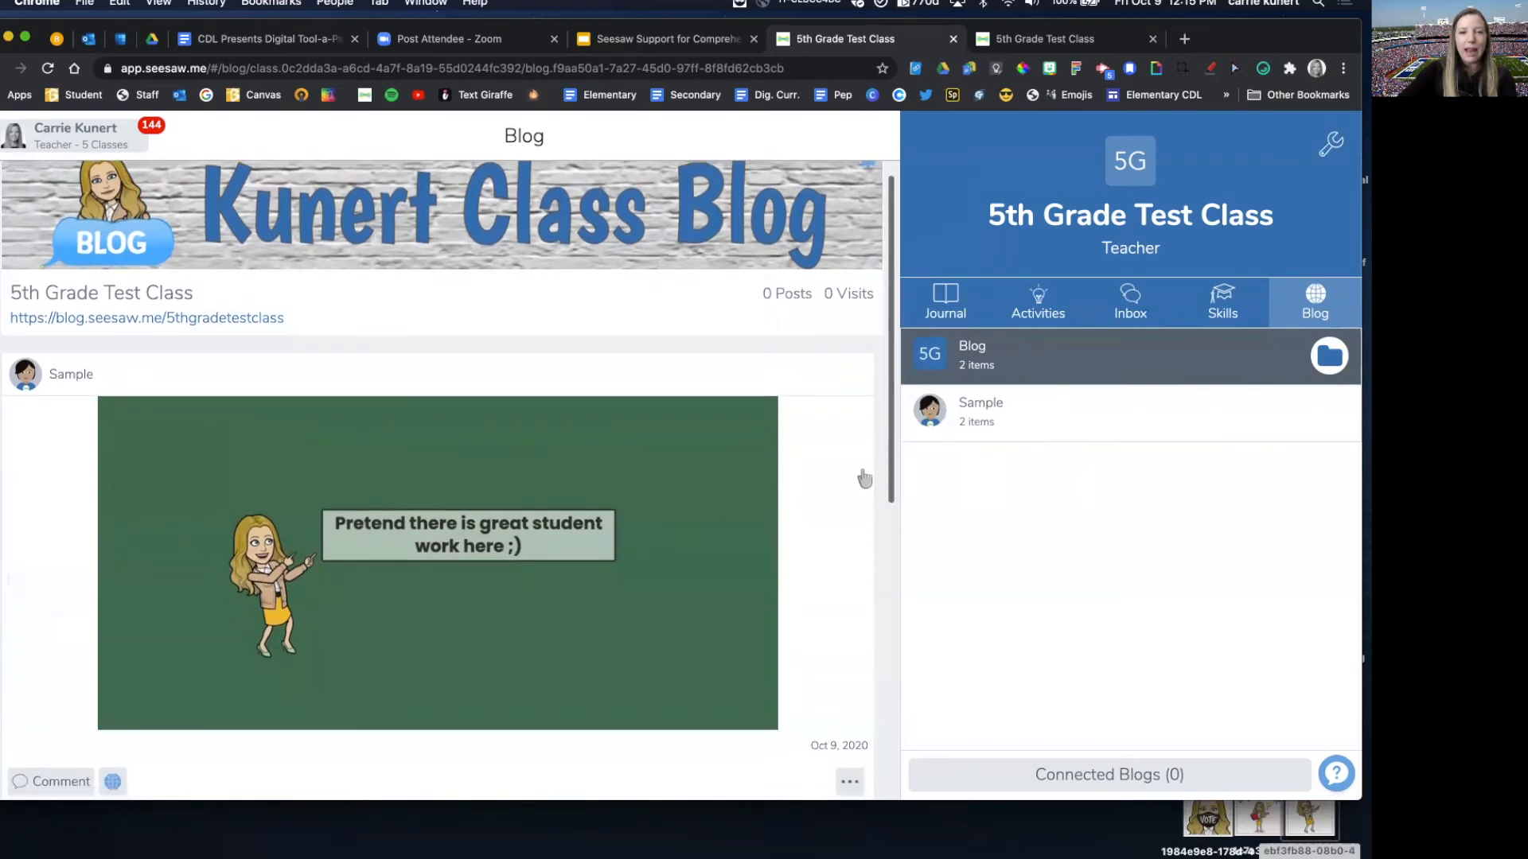
scroll(864, 482, "up", 2)
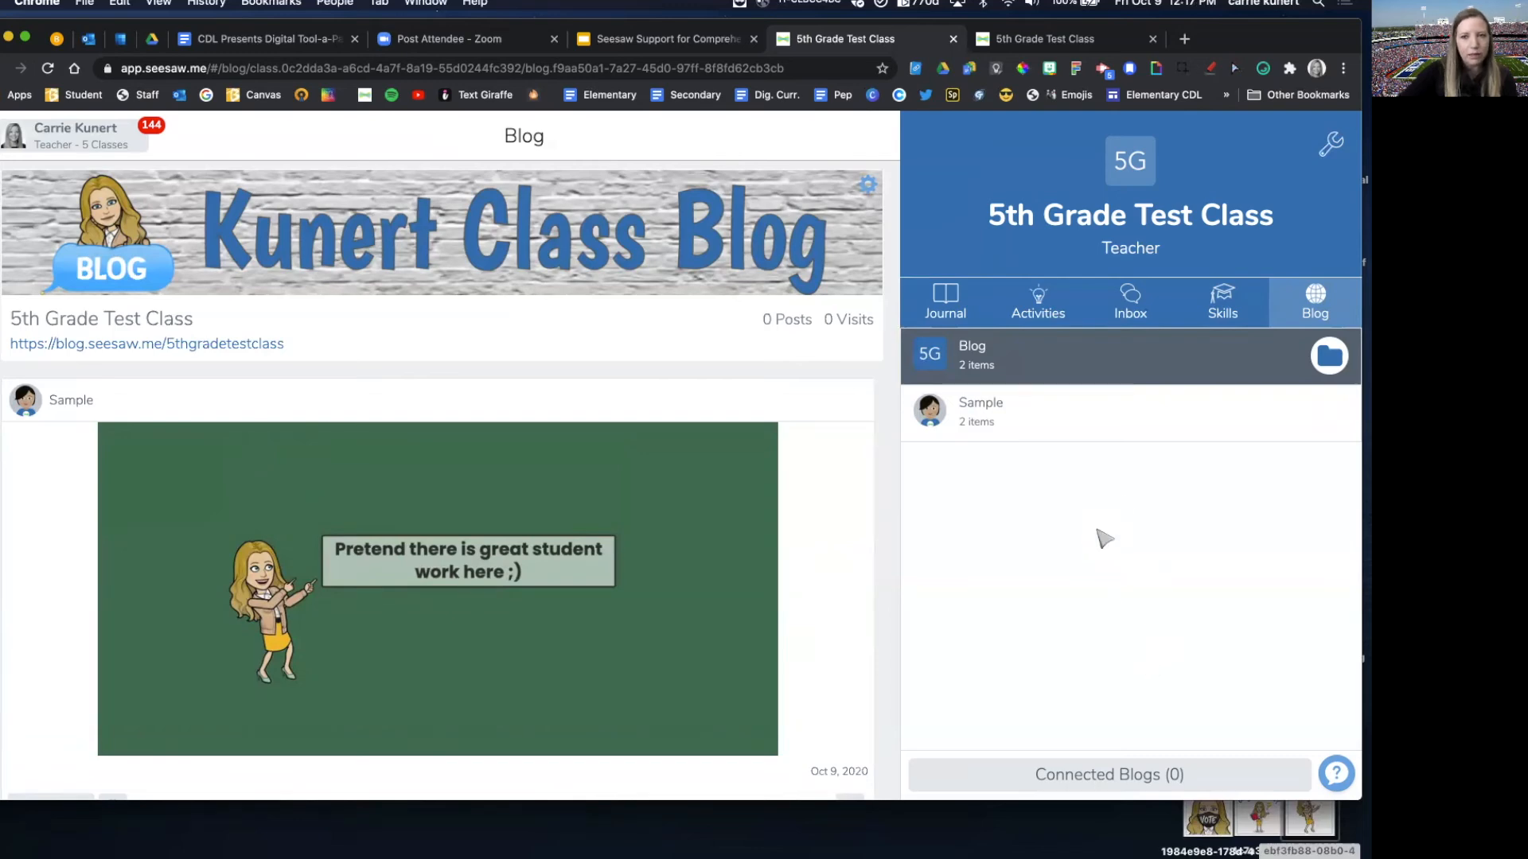
Step: View the Connect to Blog form under the class's connected blogs, and leave it for the class settings without entering a URL
left_click(1110, 778)
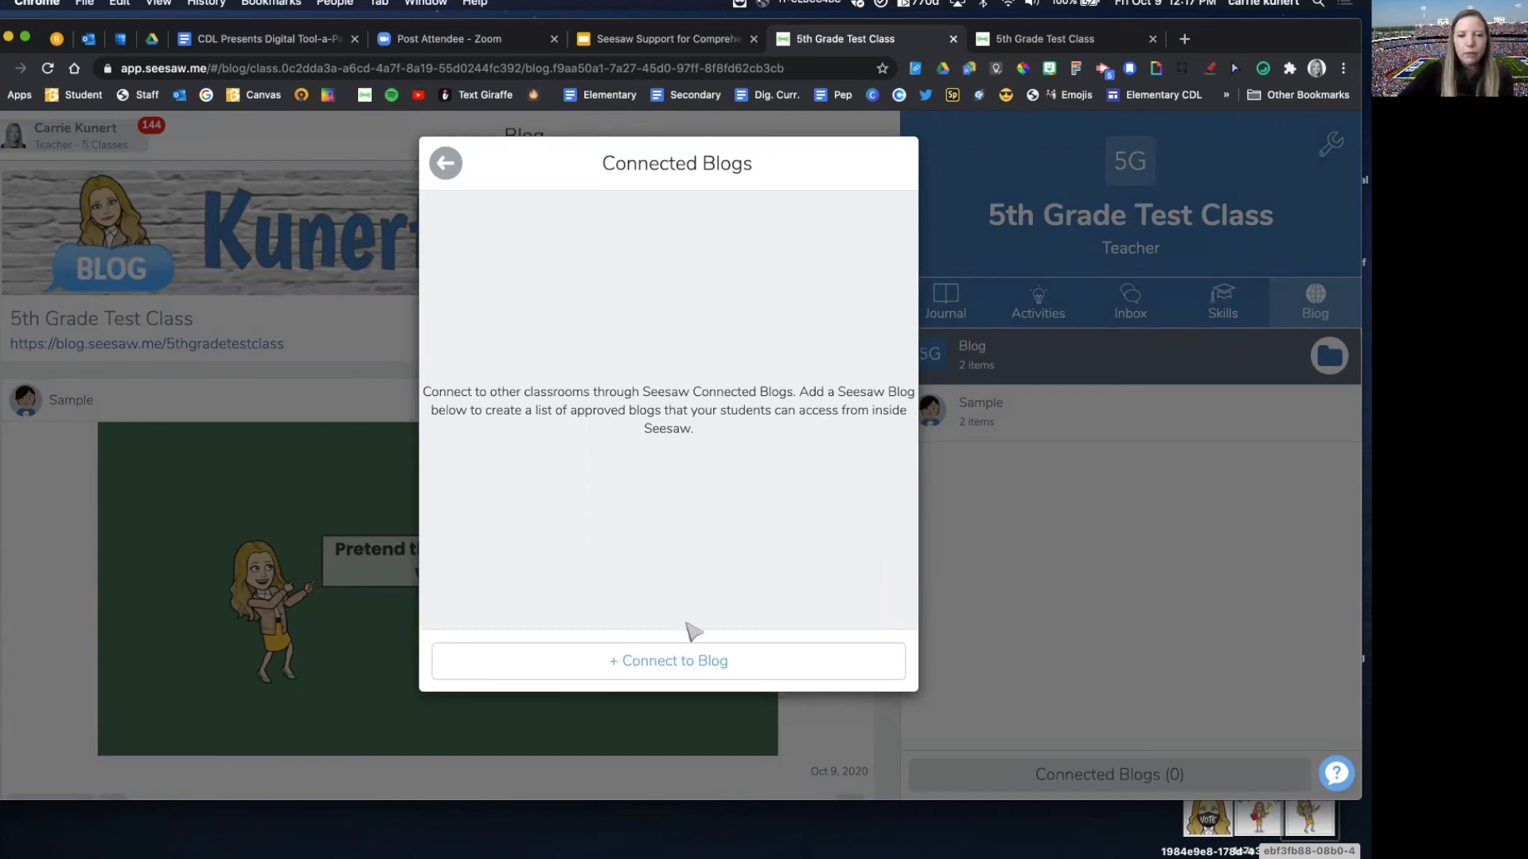
left_click(659, 666)
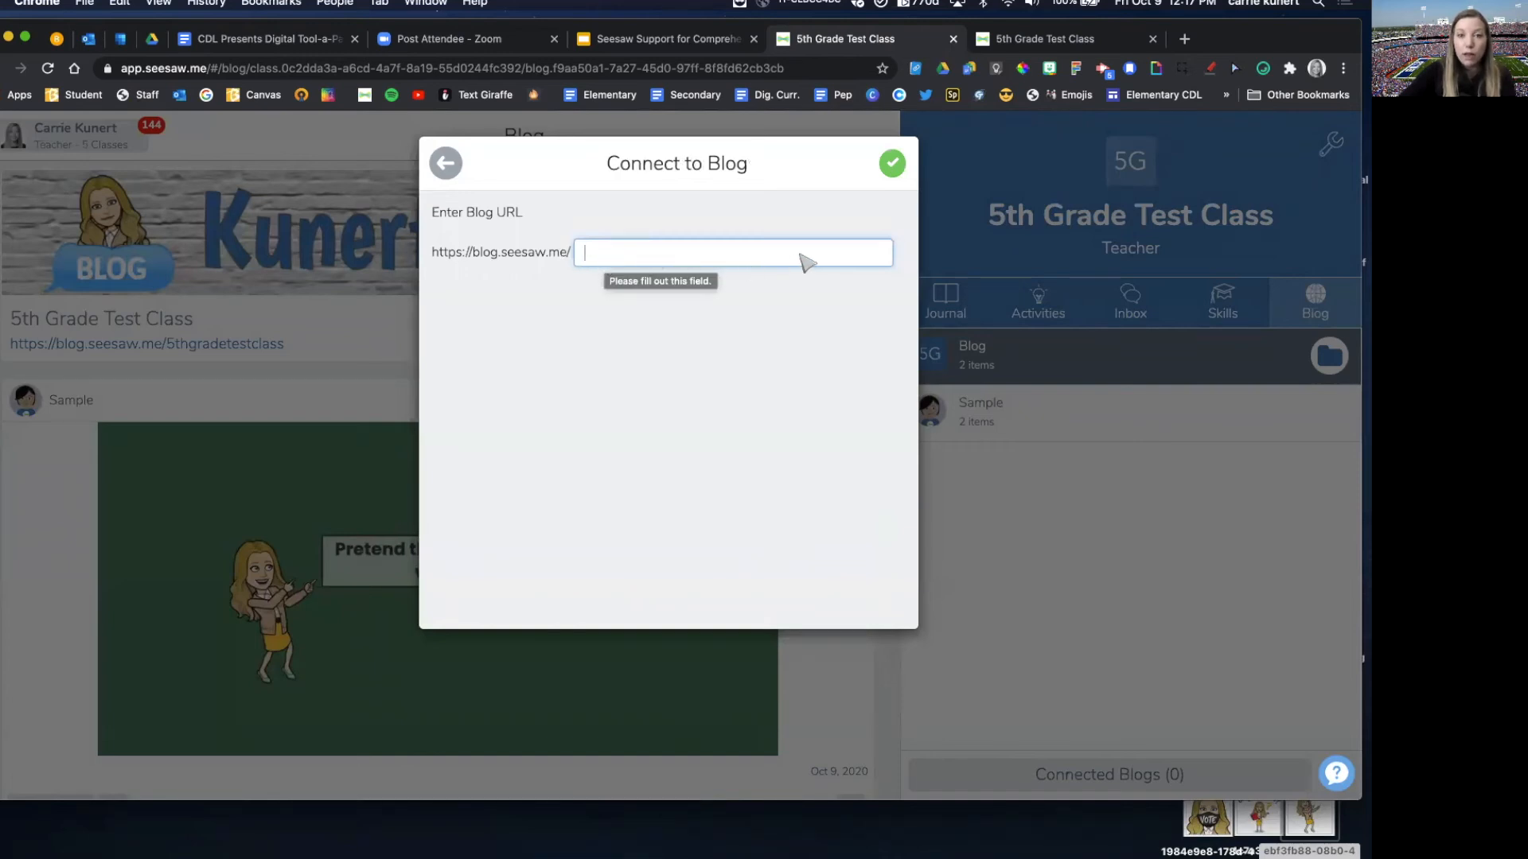
left_click(442, 167)
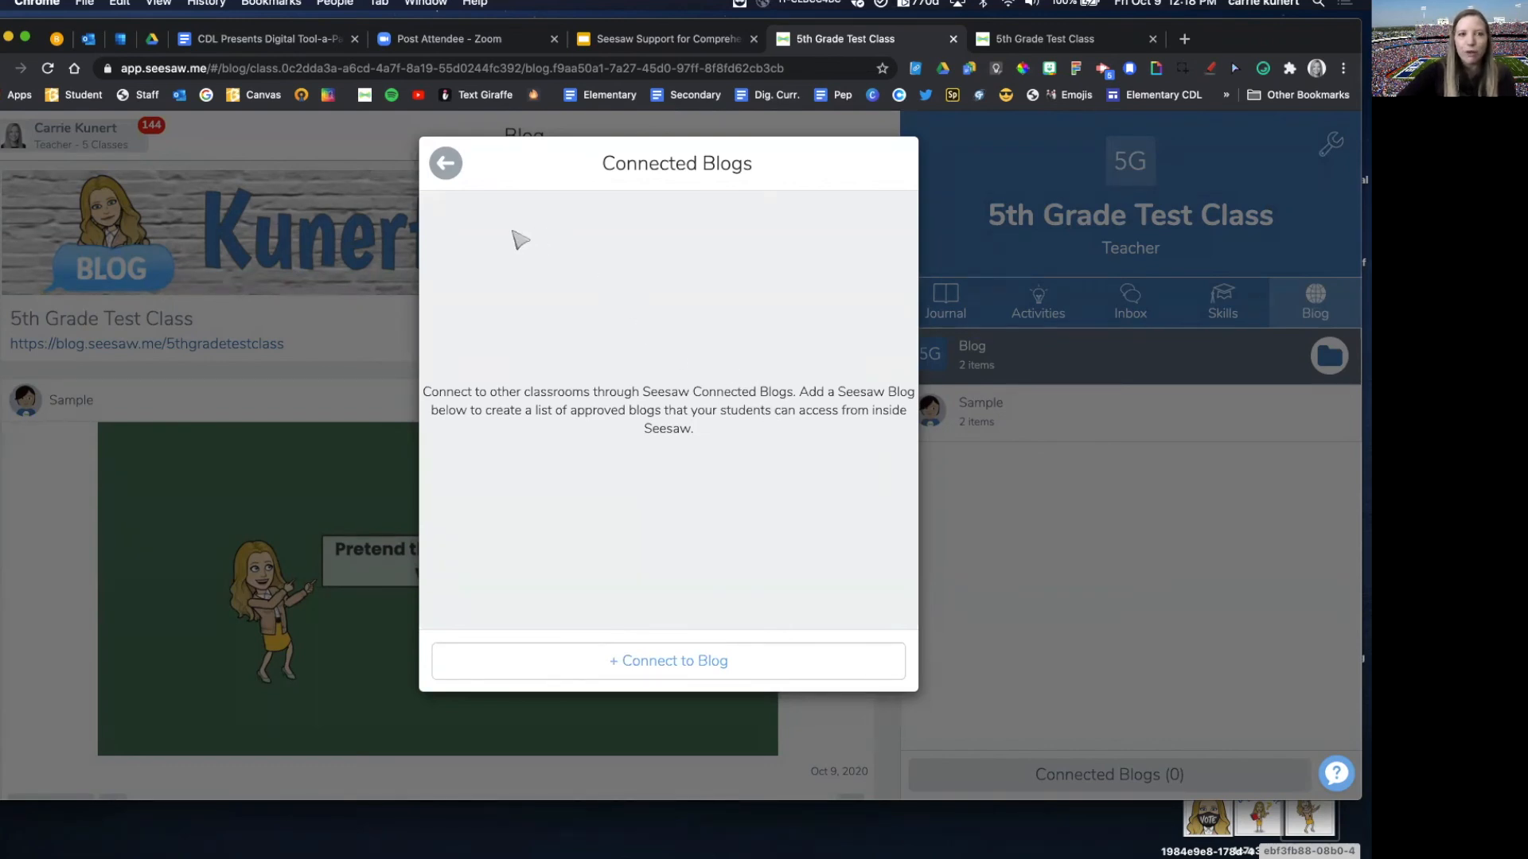
left_click(446, 165)
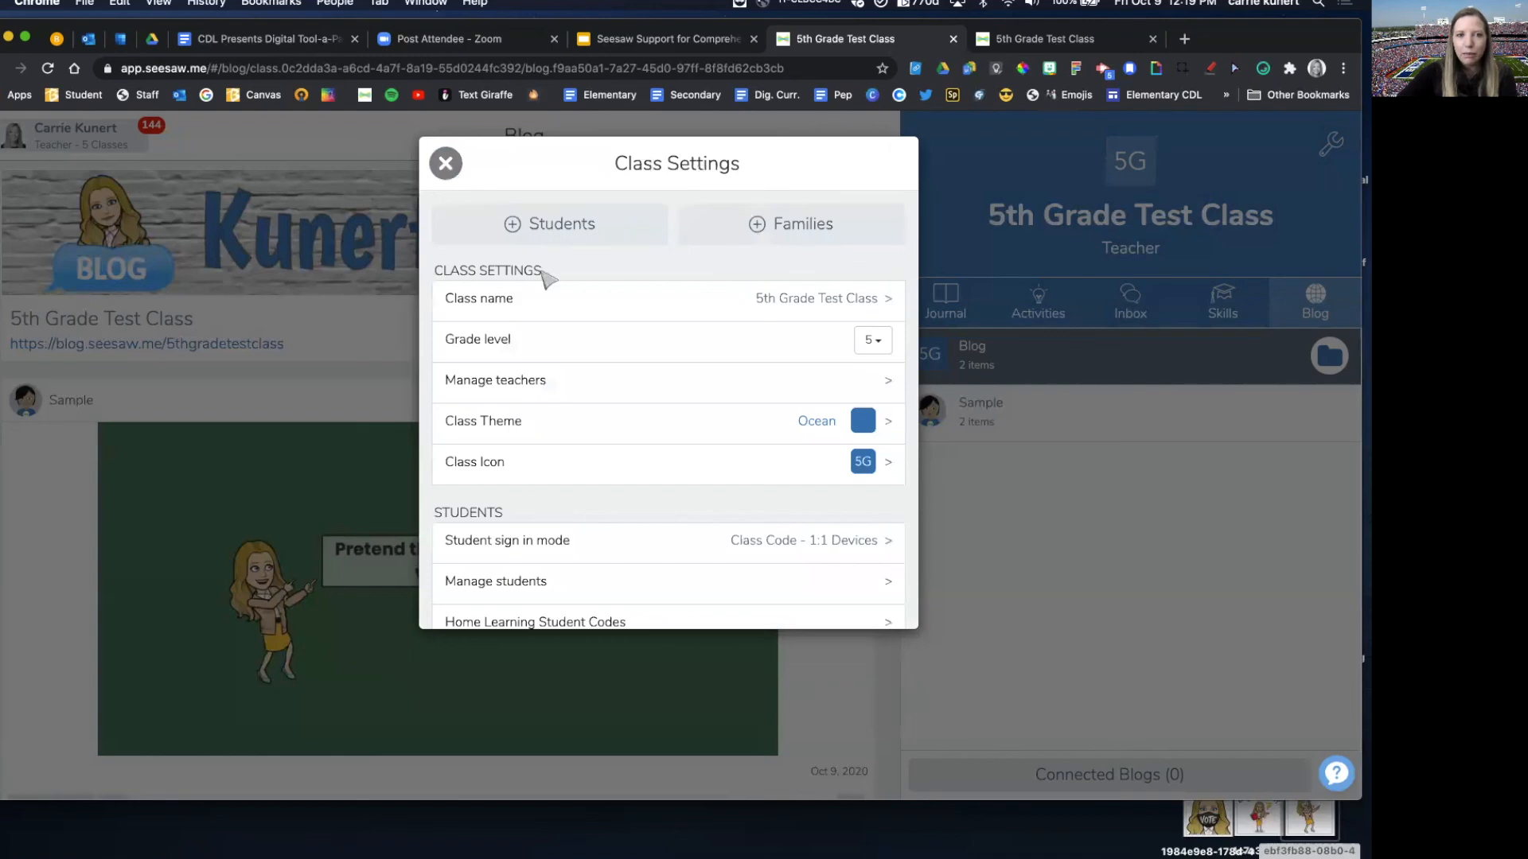
Step: Show the Connected Blogs page from the Class Blog section of the class settings, and close the settings
scroll(549, 306, "down", 10)
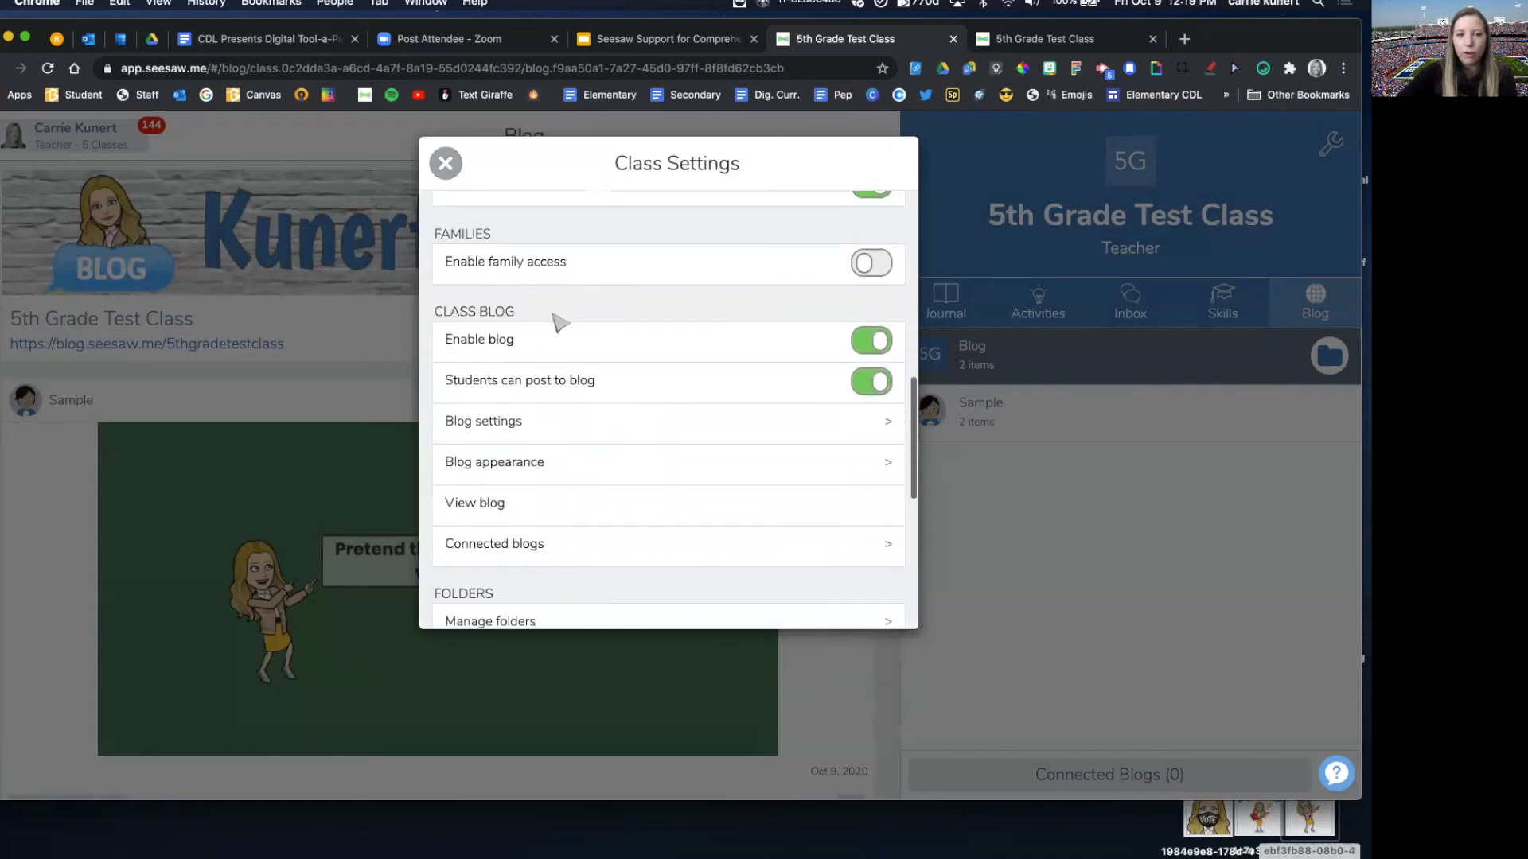
scroll(557, 381, "down", 2)
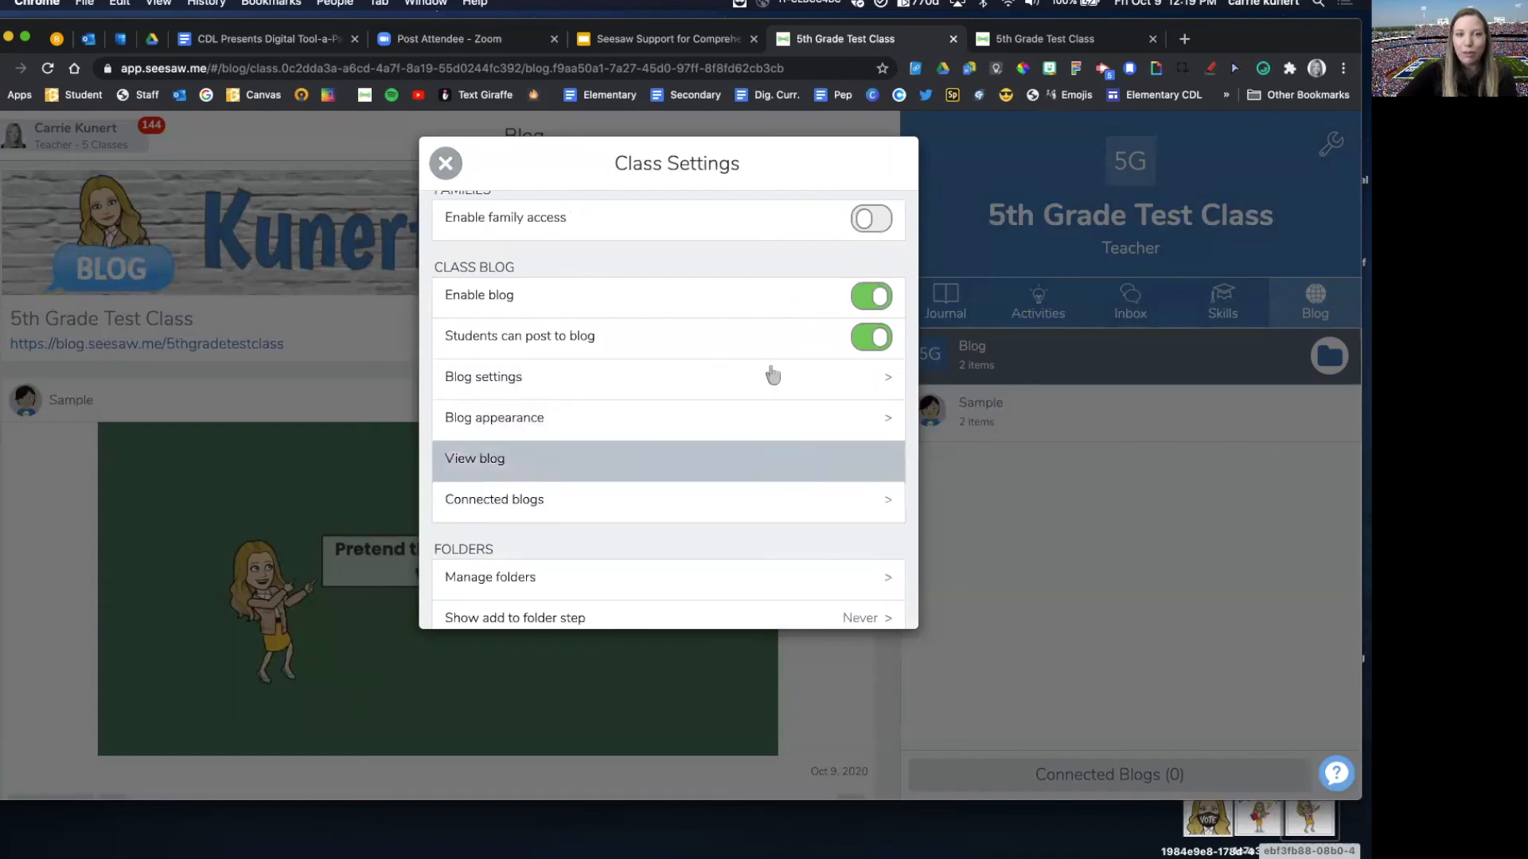
left_click(747, 504)
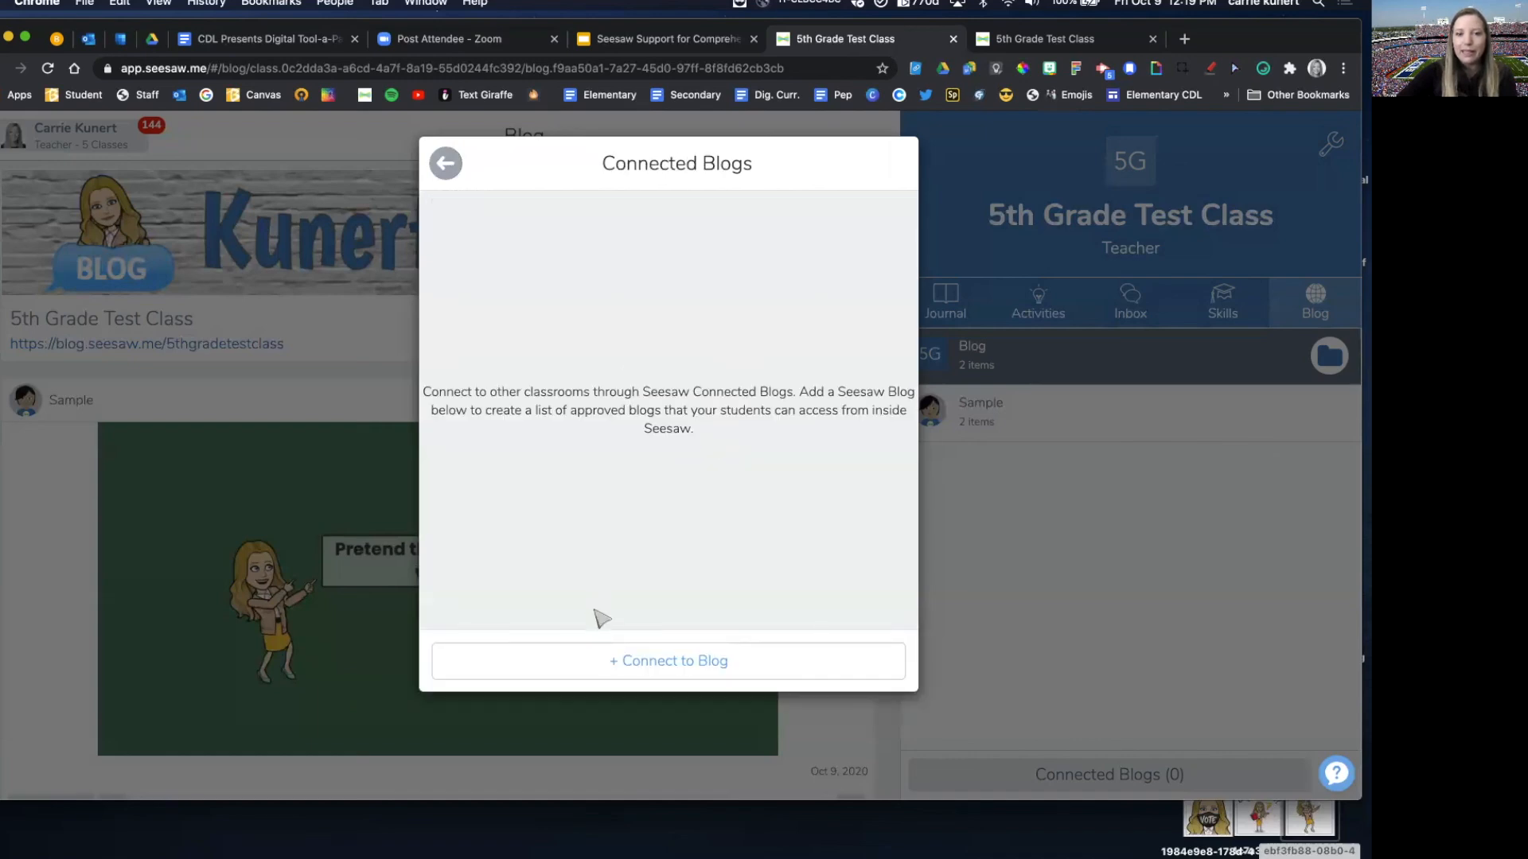
left_click(447, 169)
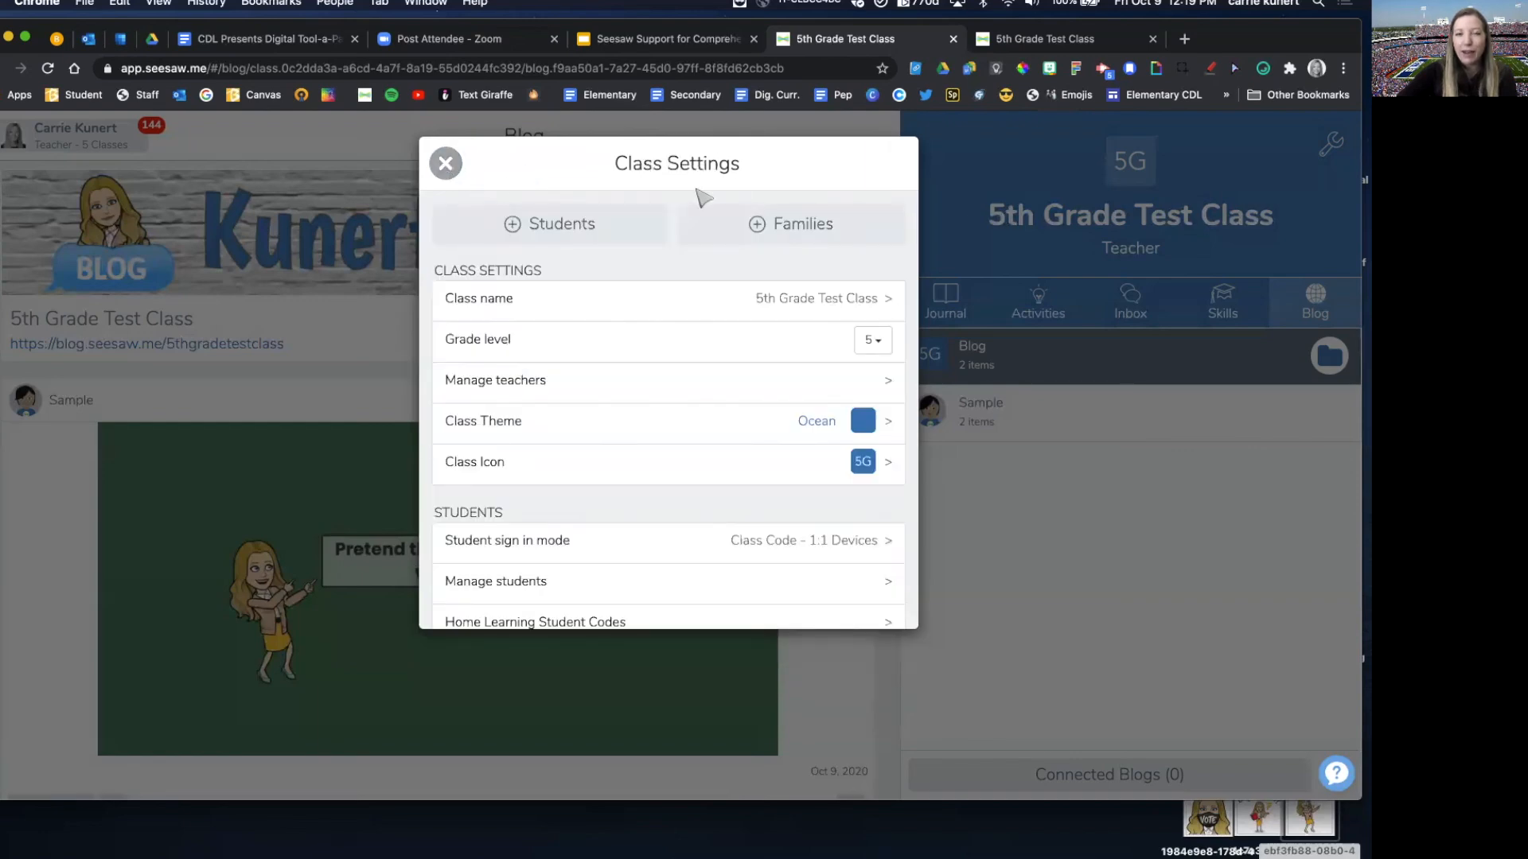
left_click(446, 164)
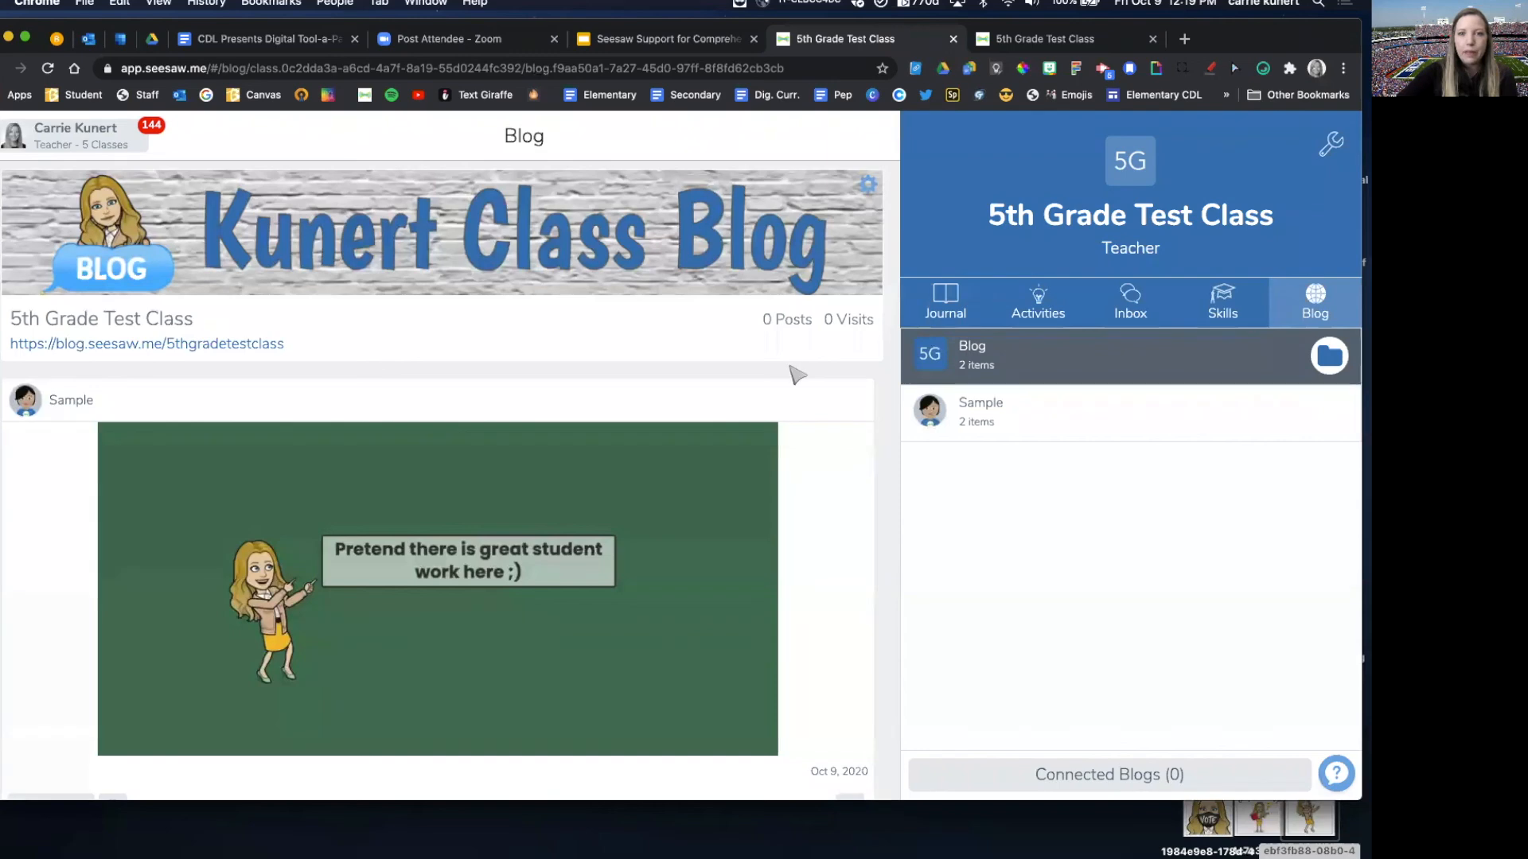
scroll(839, 393, "down", 1)
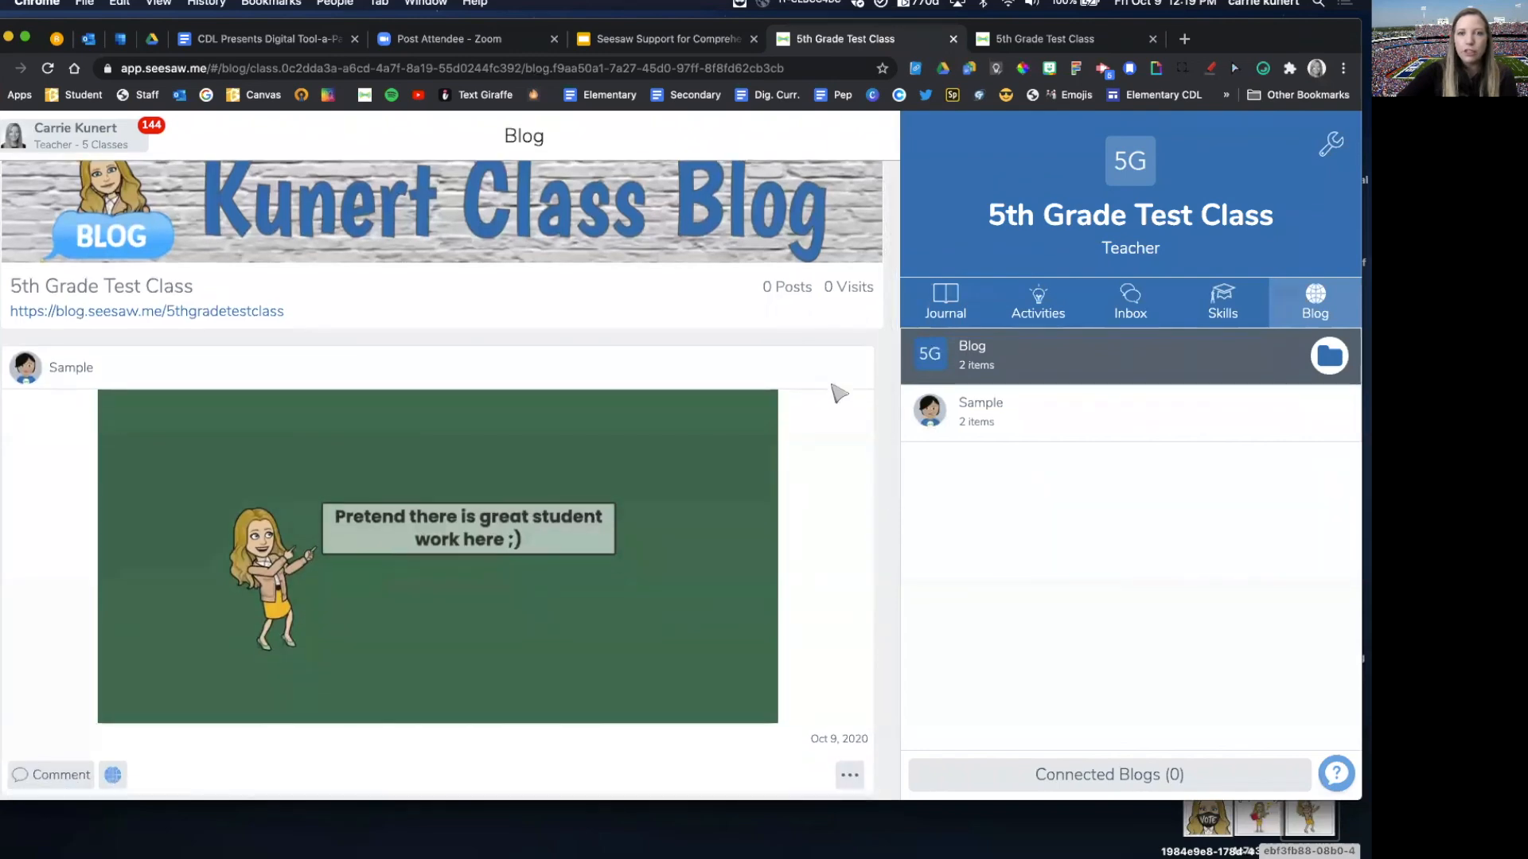
scroll(839, 393, "up", 1)
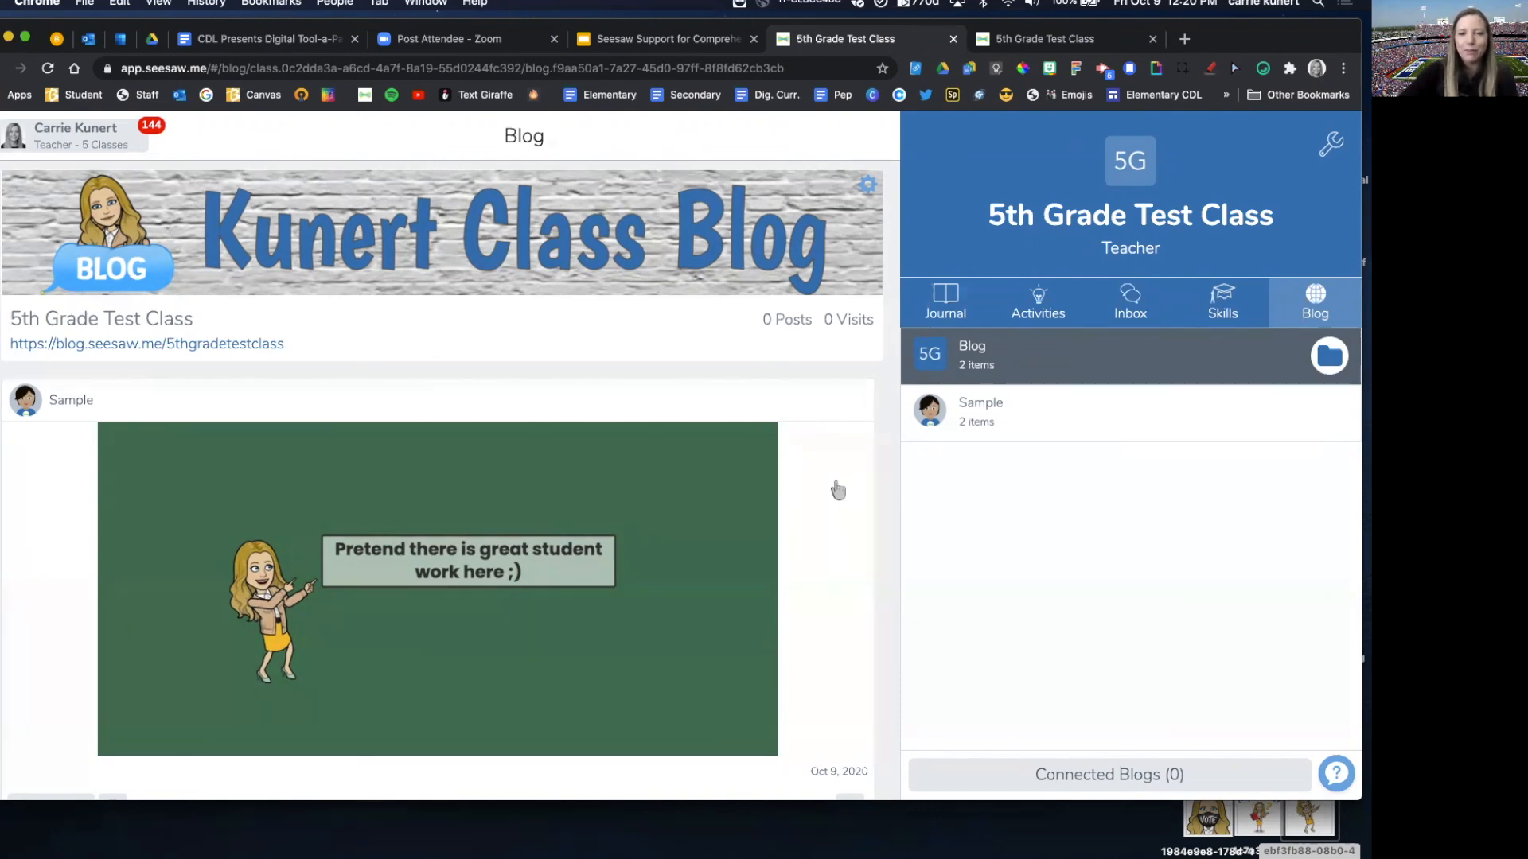
scroll(855, 485, "down", 3)
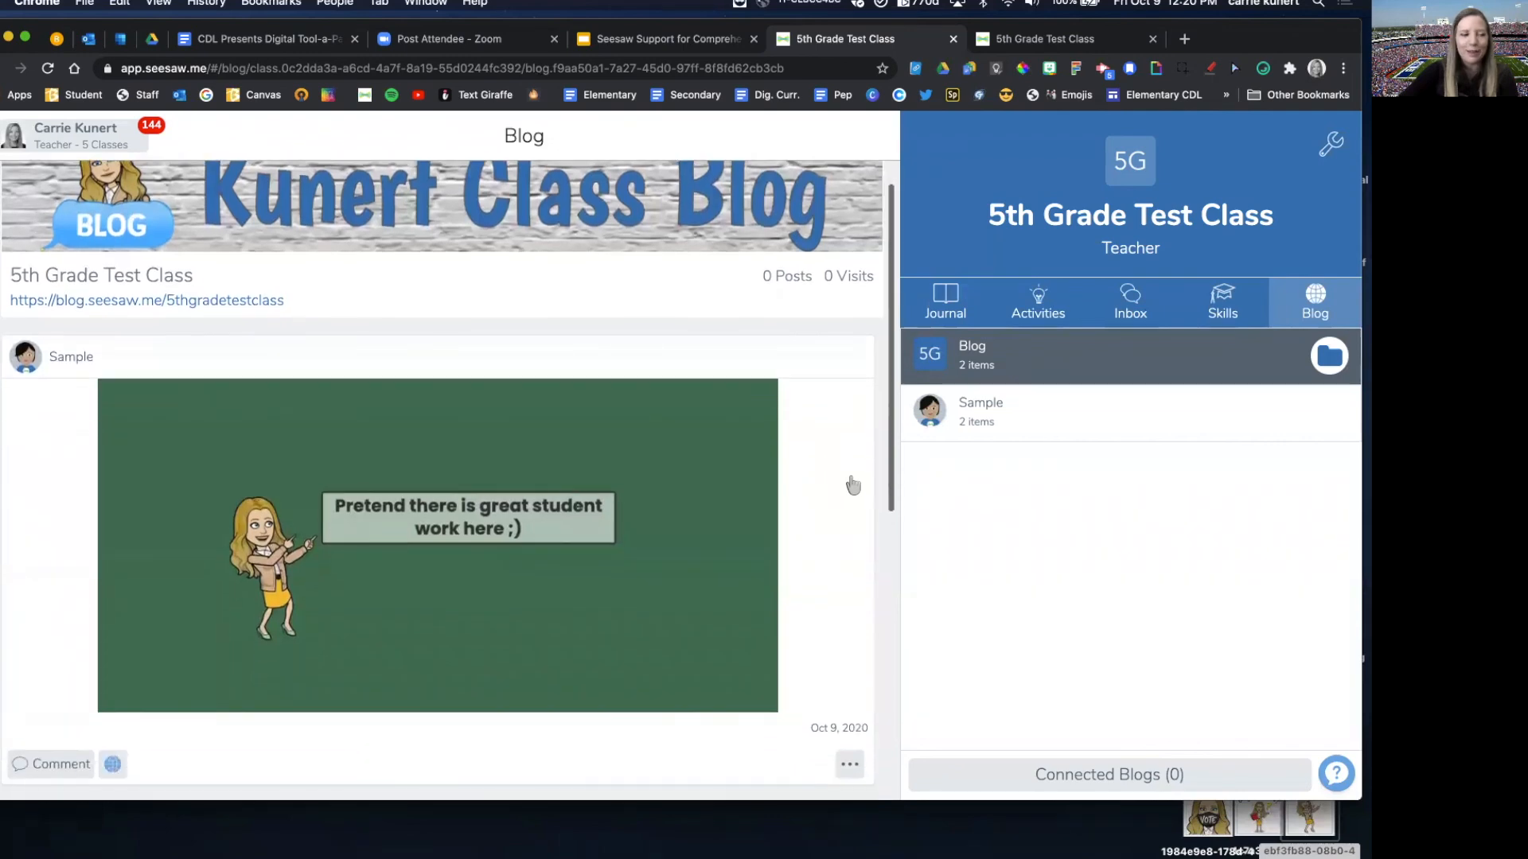
scroll(853, 485, "down", 1)
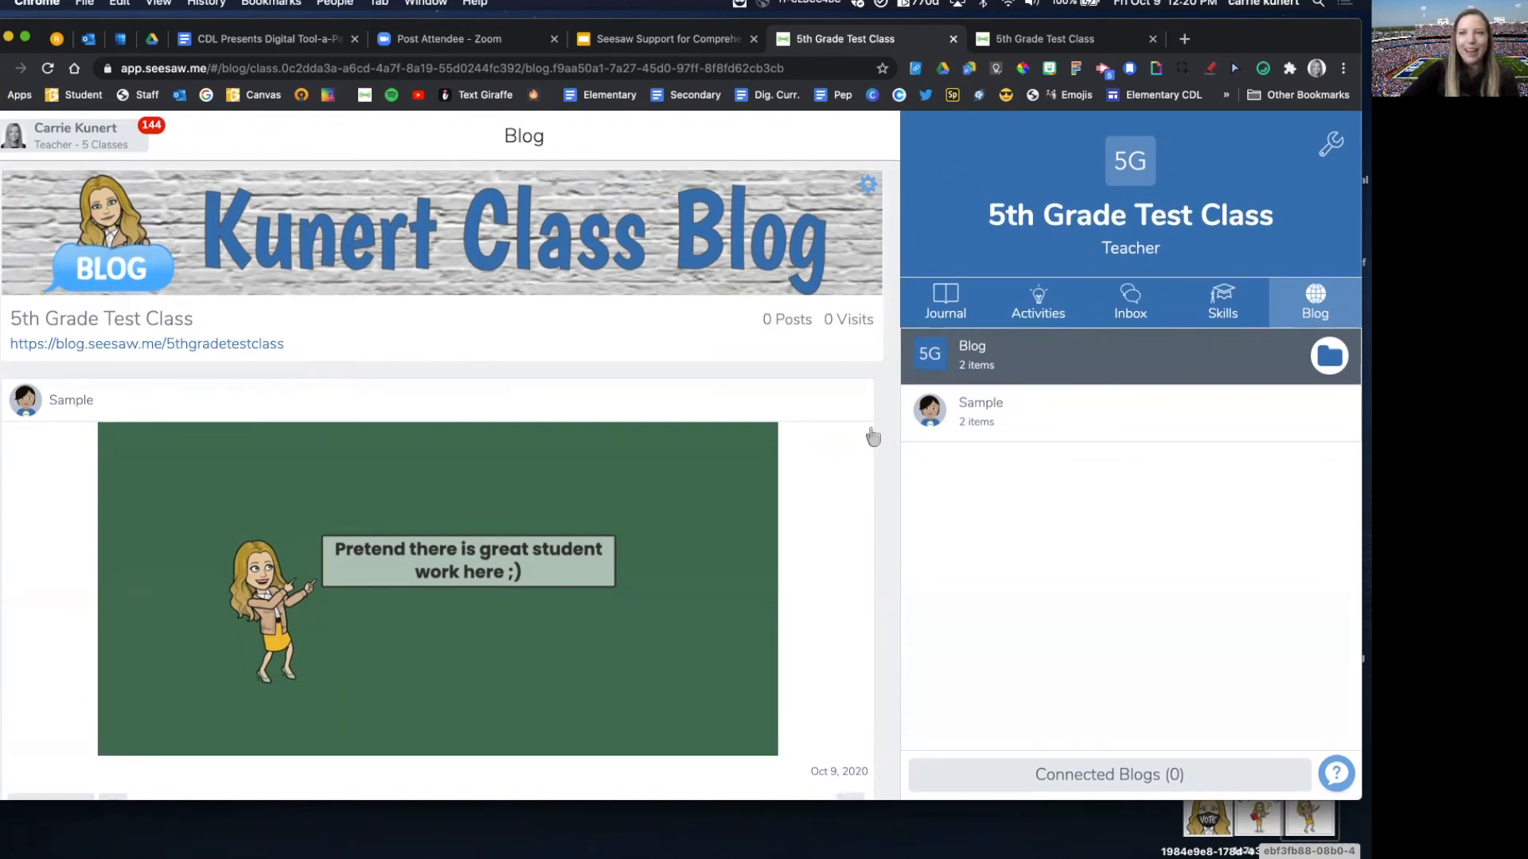
Step: Switch to the Seesaw Support for Comprehensive Distance Learning presentation in Google Slides
left_click(644, 40)
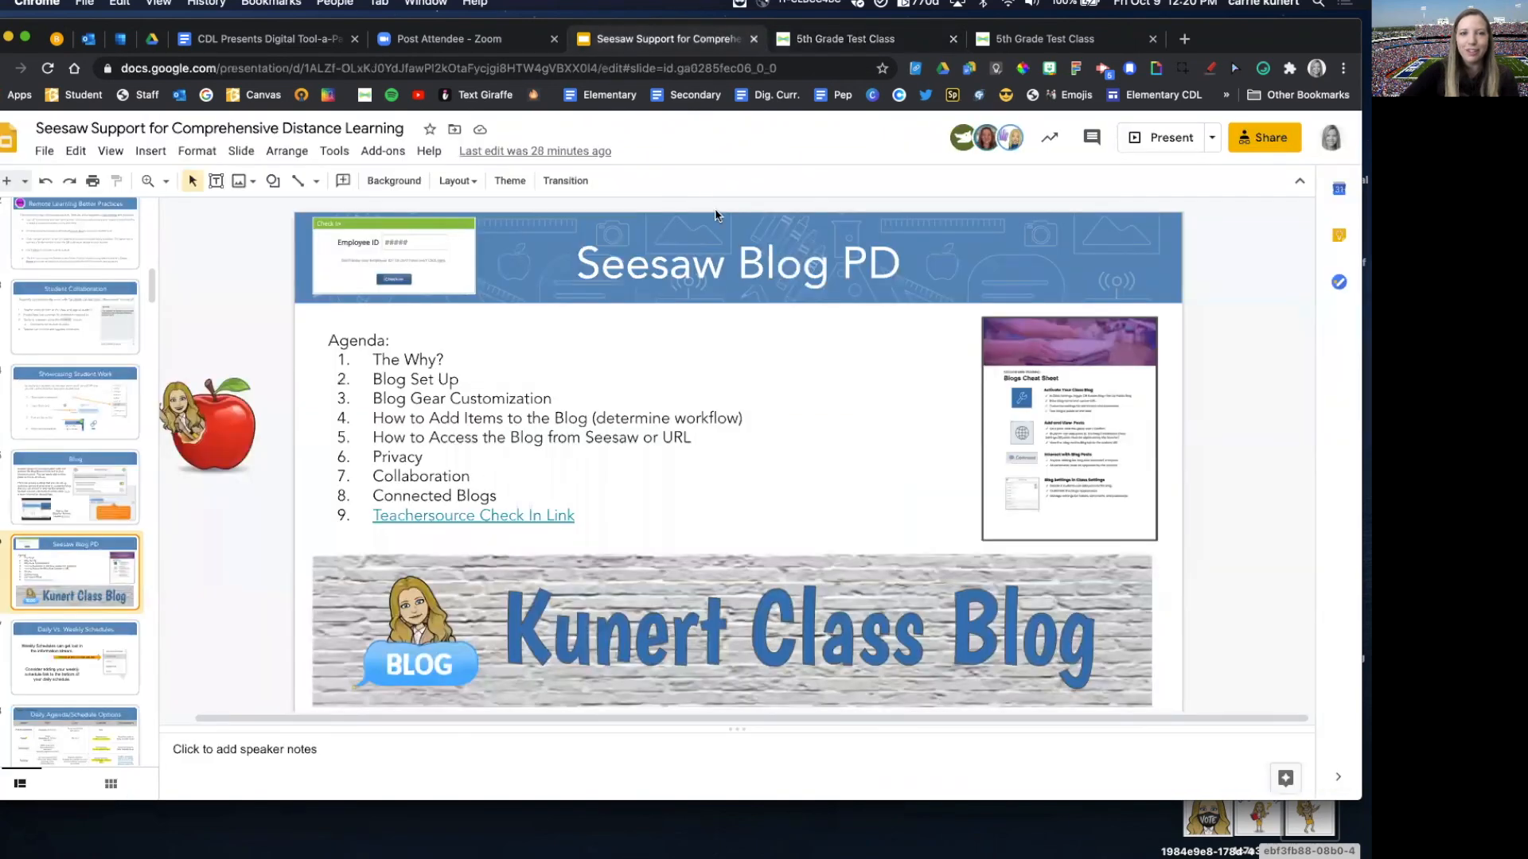